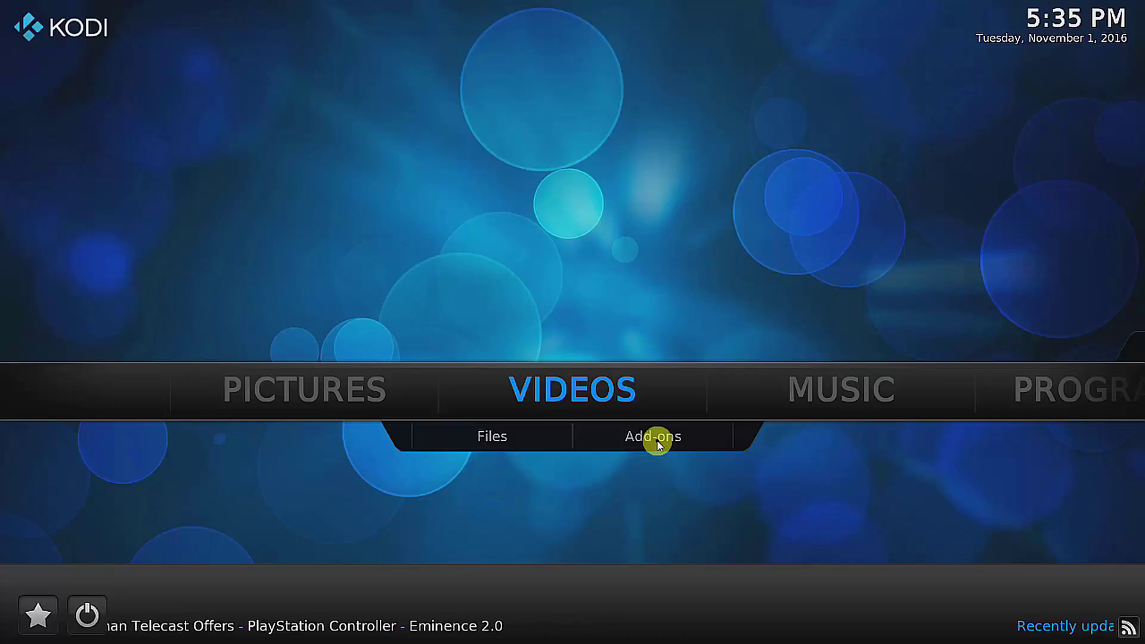
Review the installed video add-ons (Exodus, MR Network TV), then switch the home menu to System.
click(657, 444)
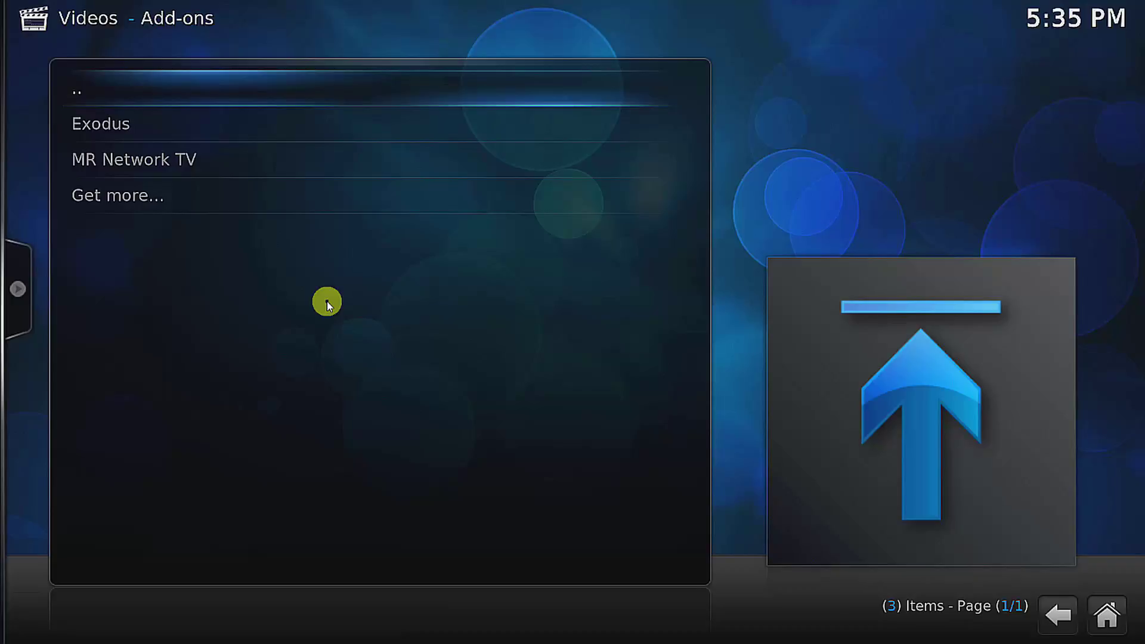
key(Escape)
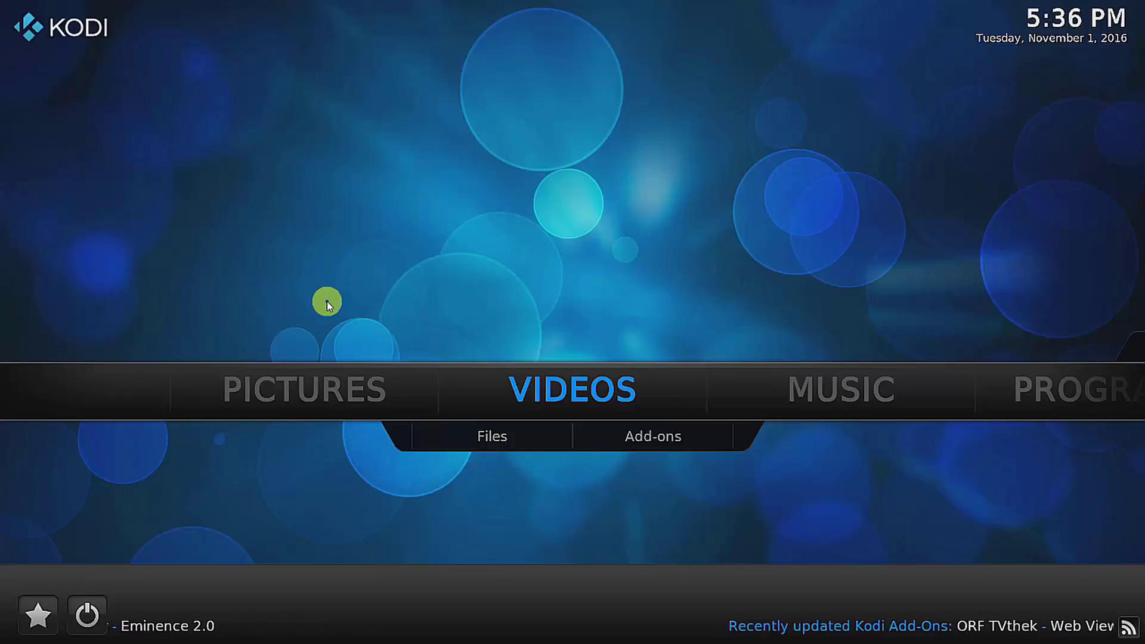
key(Right)
key(Right)
key(Right)
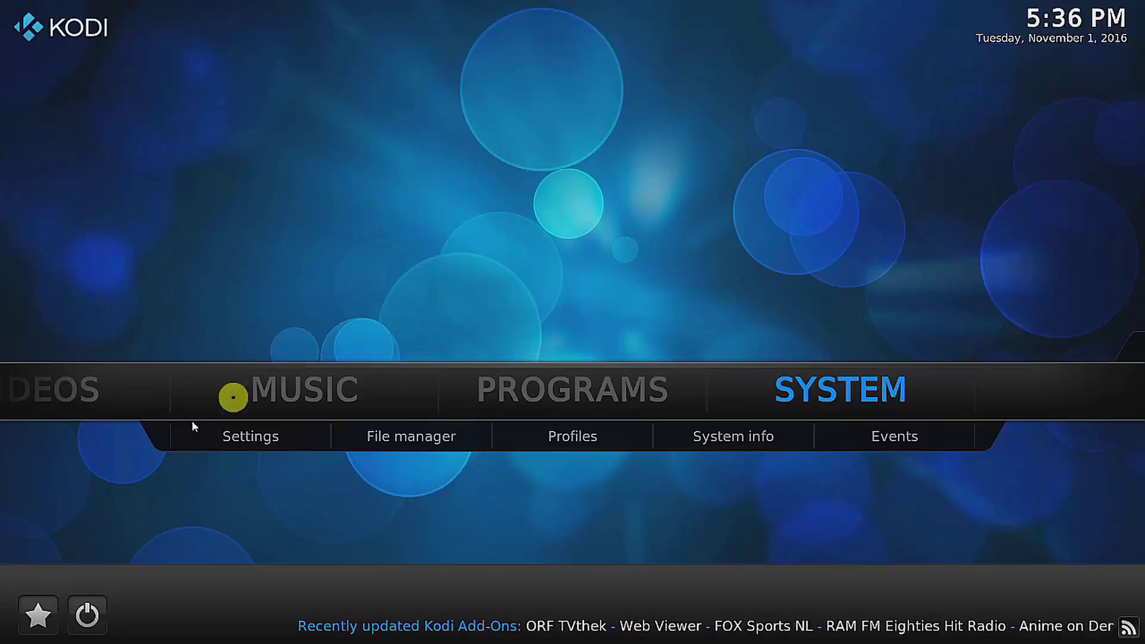
Go through Settings > Add-ons > My add-ons > Program add-ons and configure the Backup add-on.
click(207, 447)
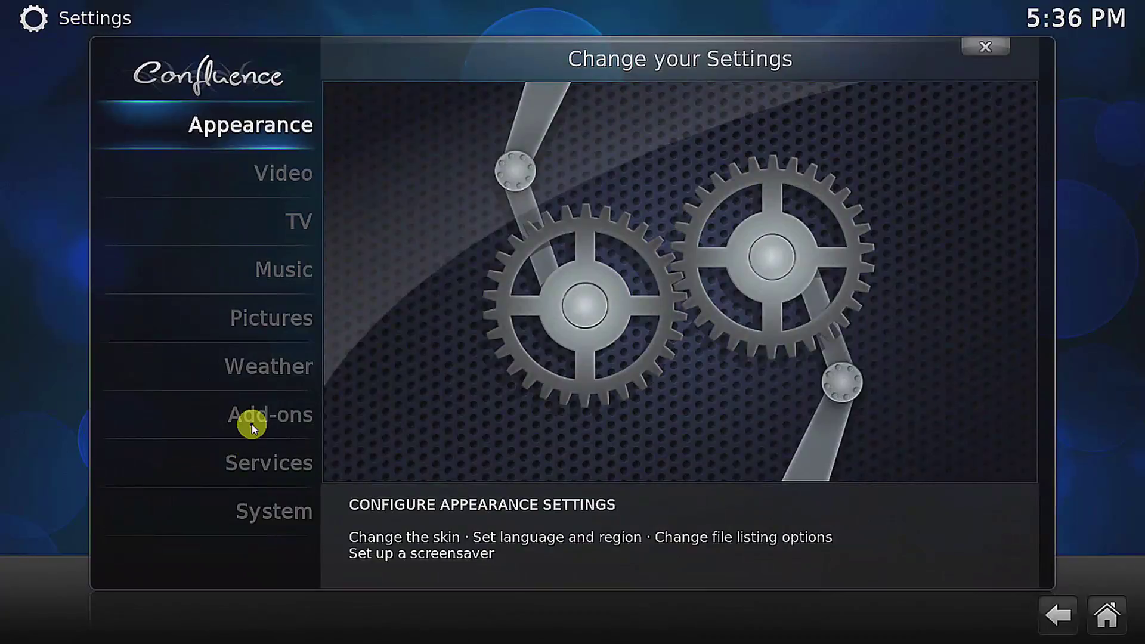
click(252, 424)
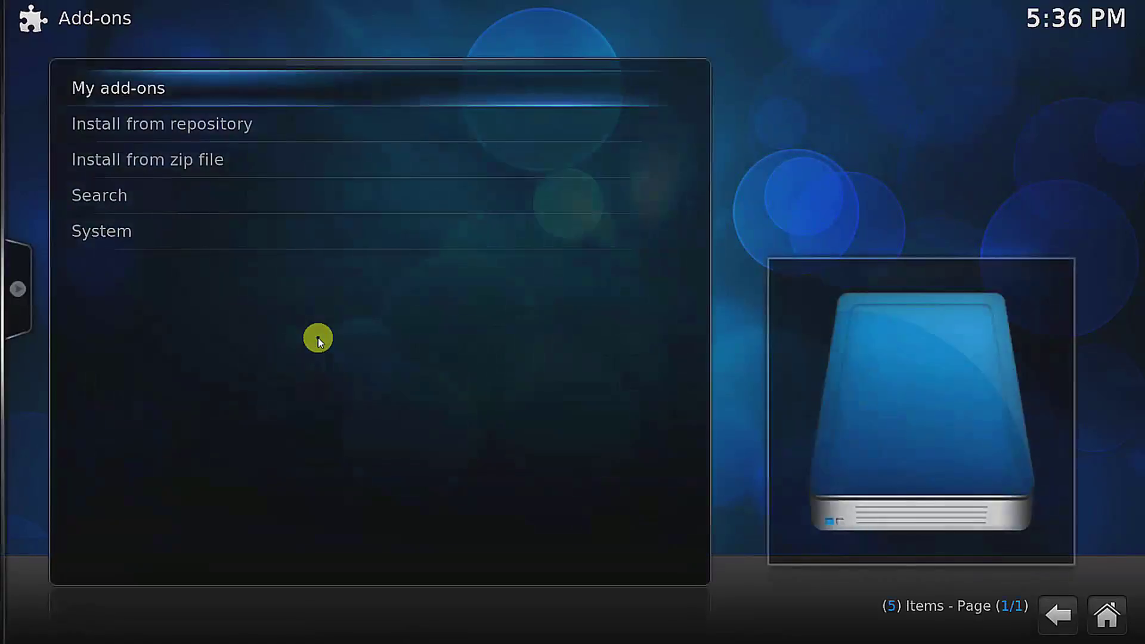
click(159, 90)
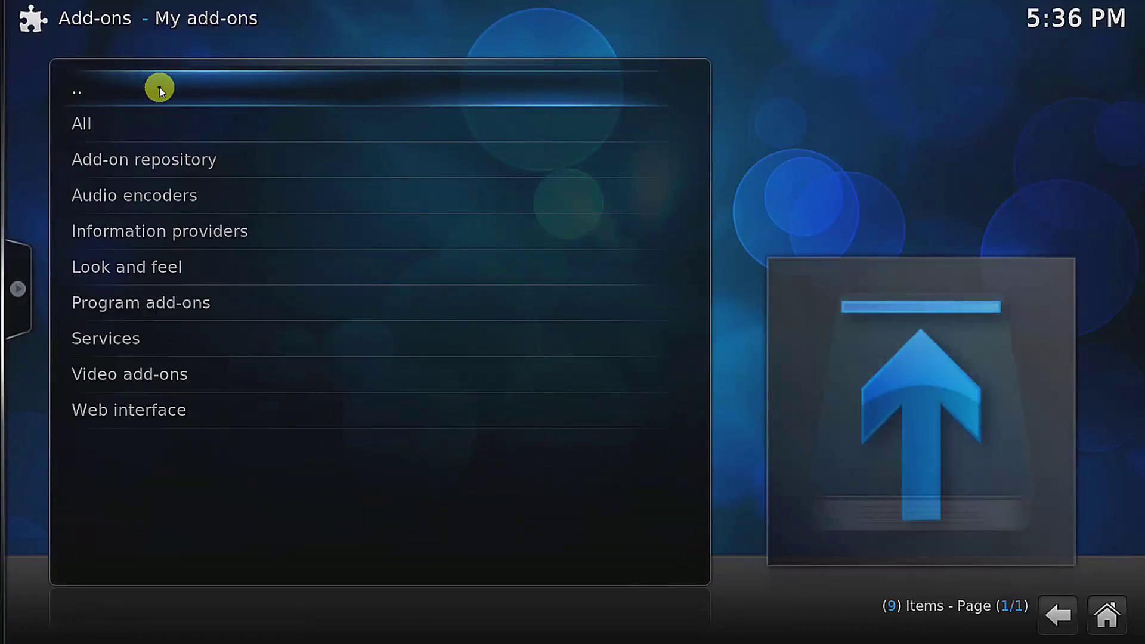
click(149, 312)
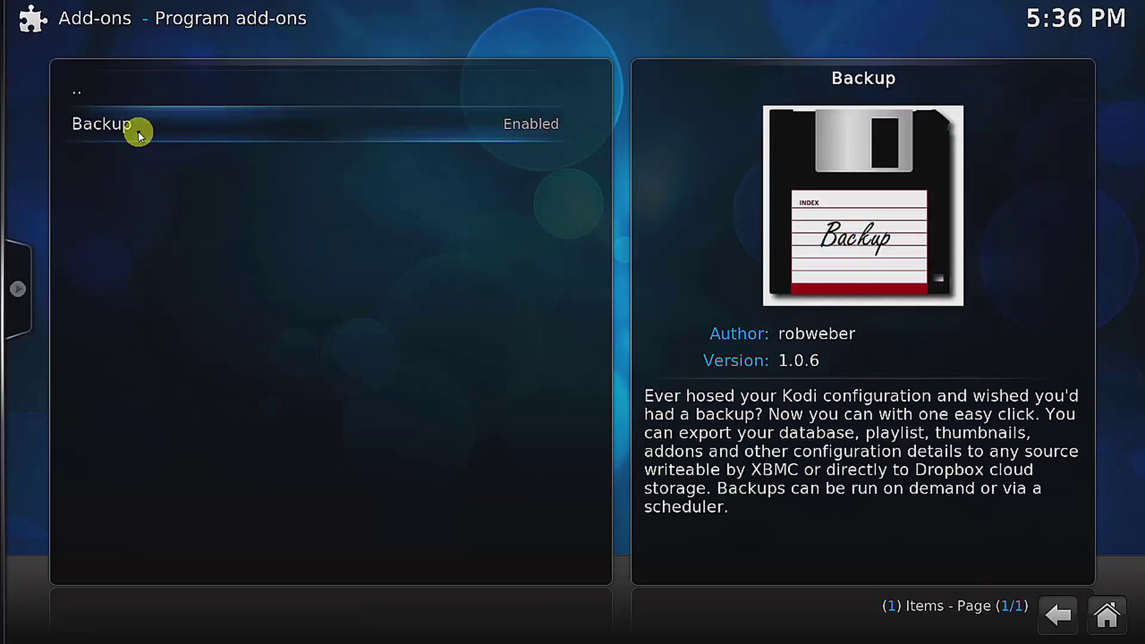
click(138, 130)
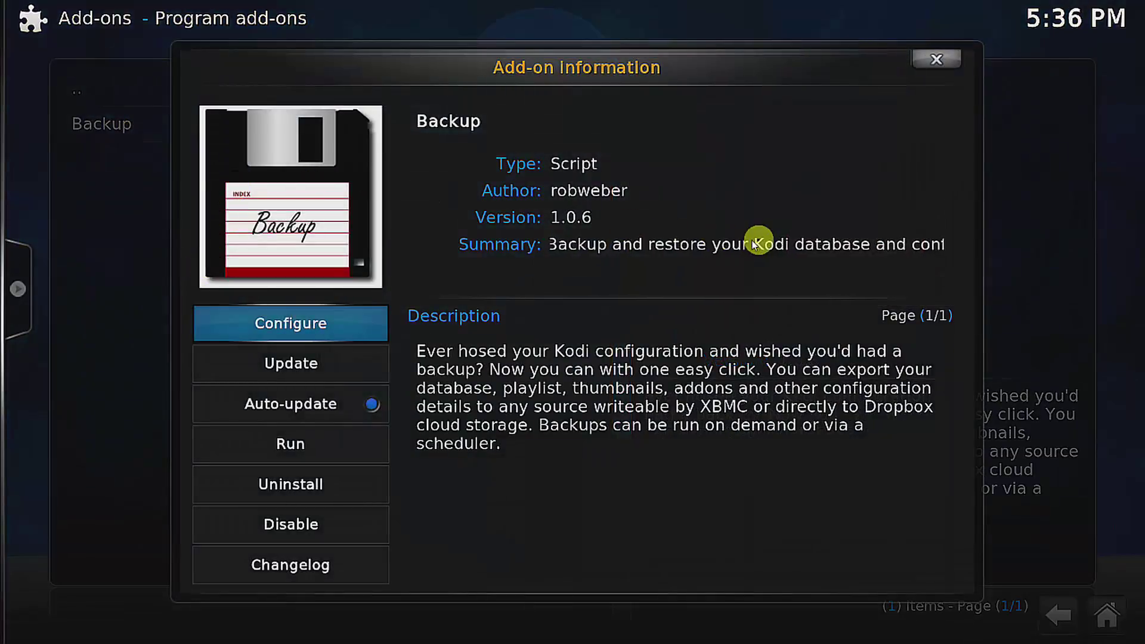
click(292, 327)
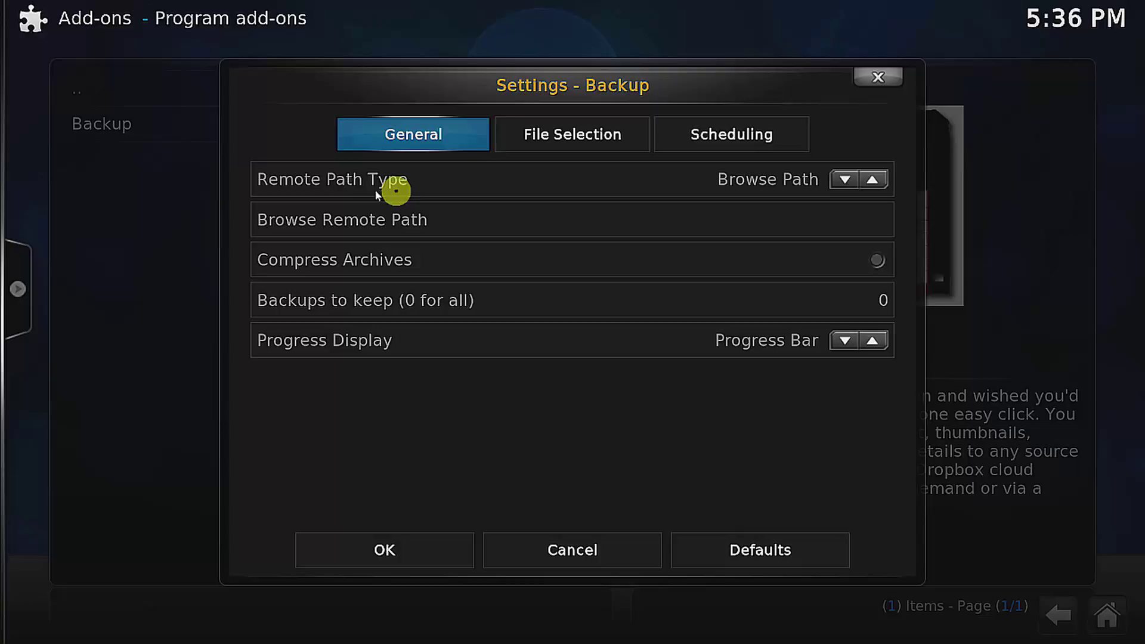
Set Browse Remote Path to /storage/emulated/11/Download/WinstonWee-Kodi/ on external storage.
click(384, 223)
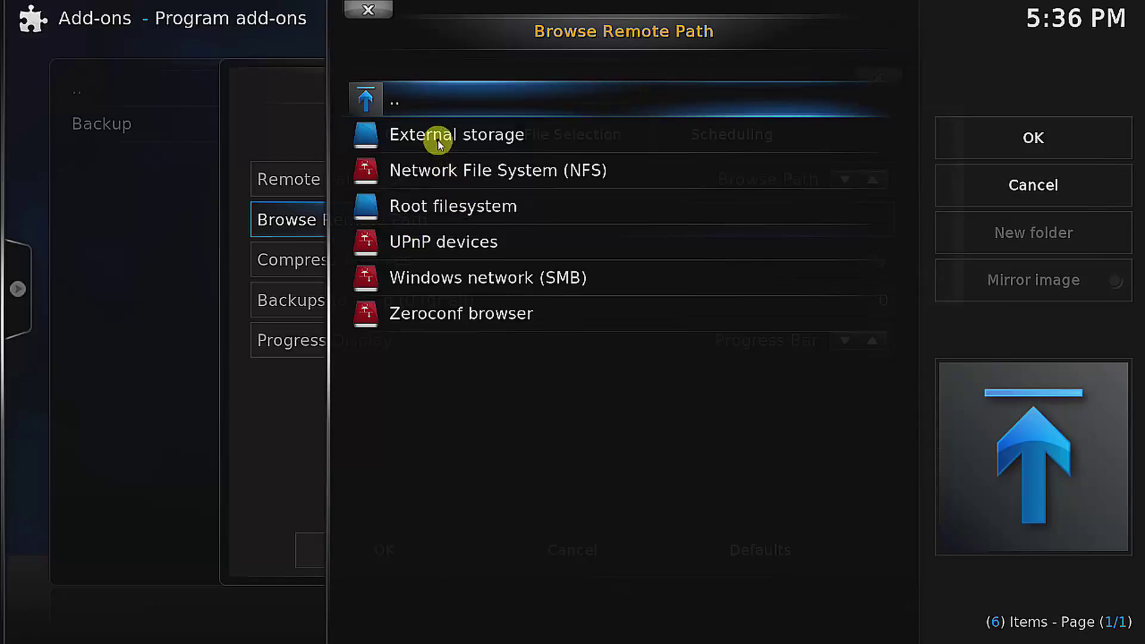
click(438, 140)
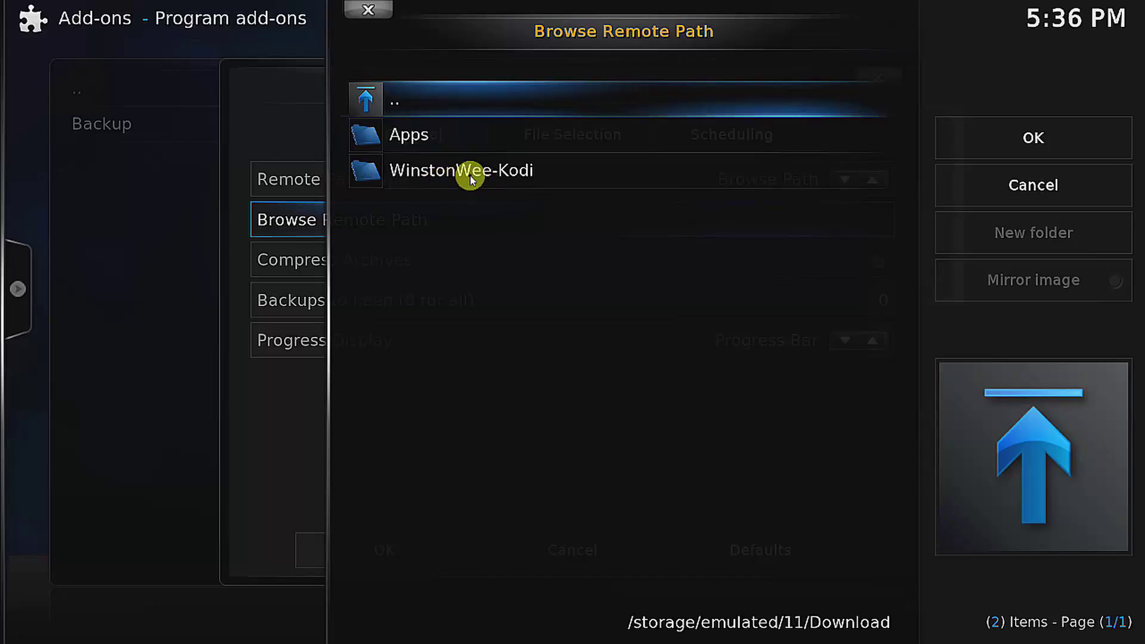
click(467, 179)
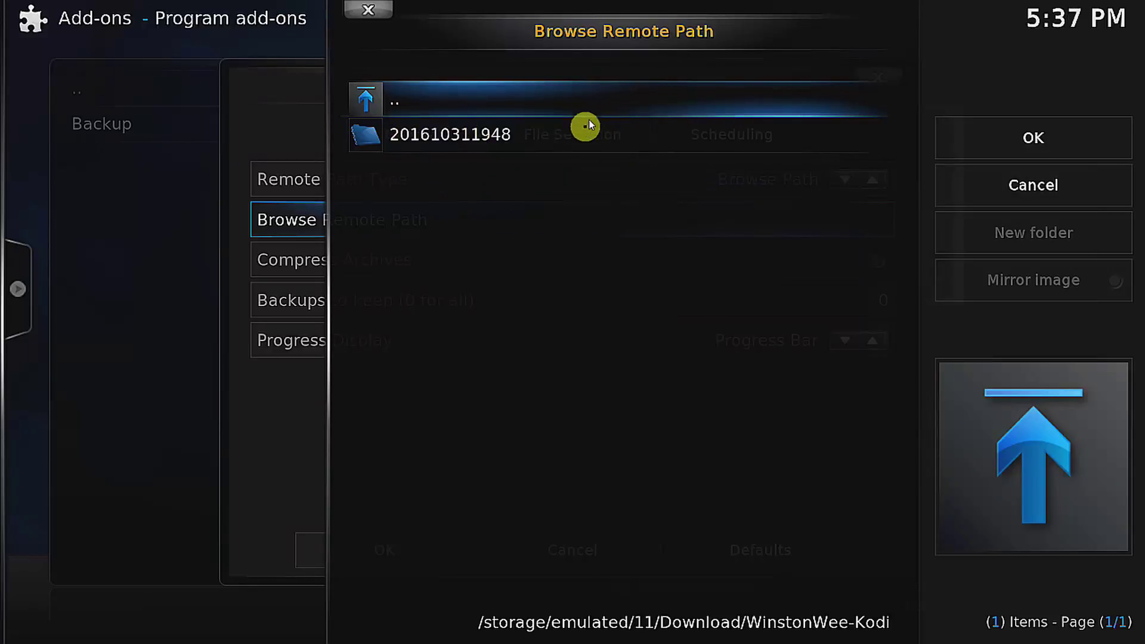
click(1067, 137)
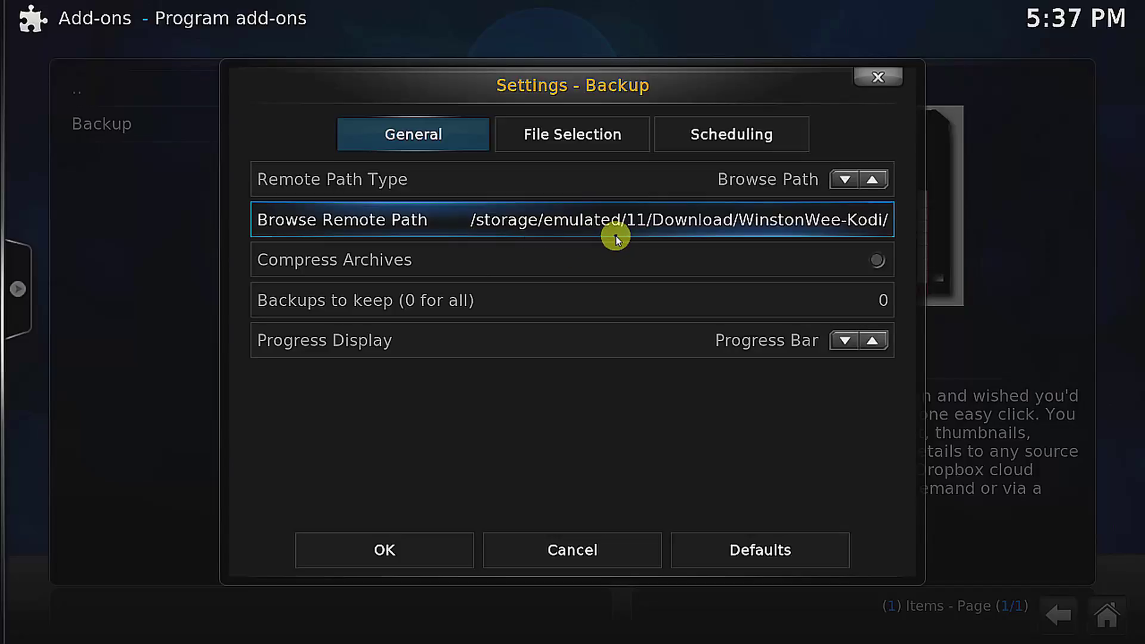
click(371, 561)
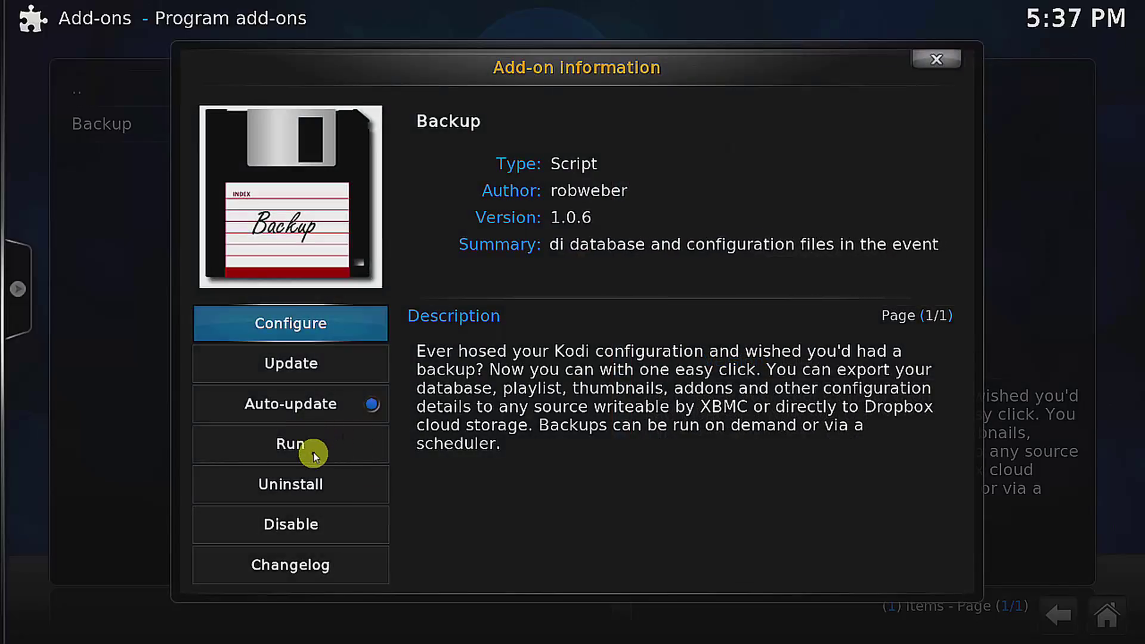
click(313, 452)
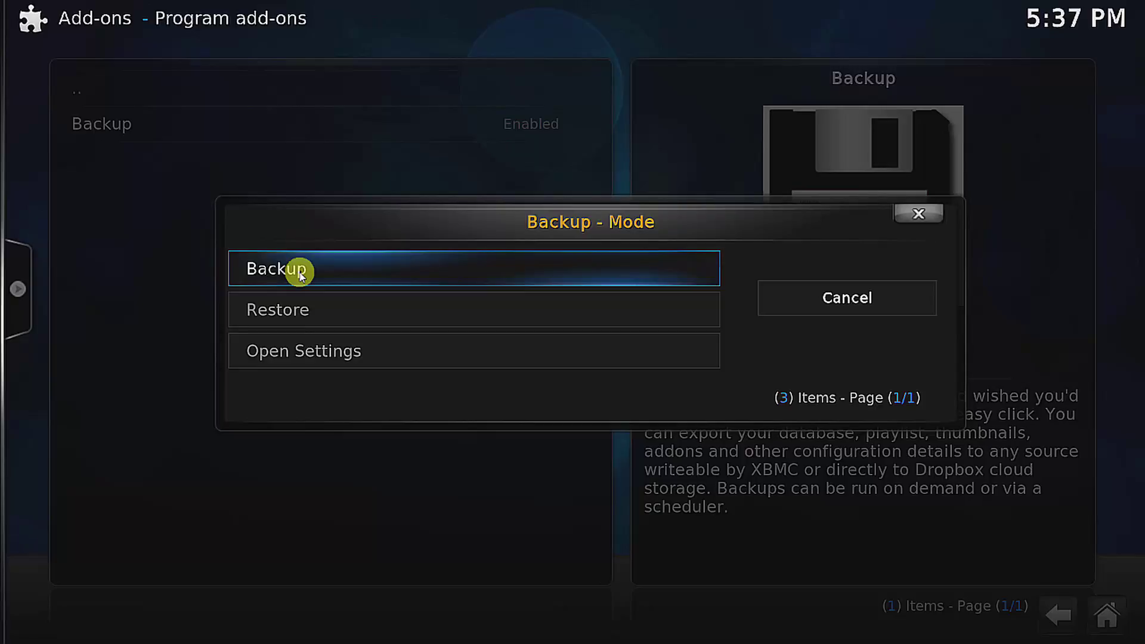
click(307, 316)
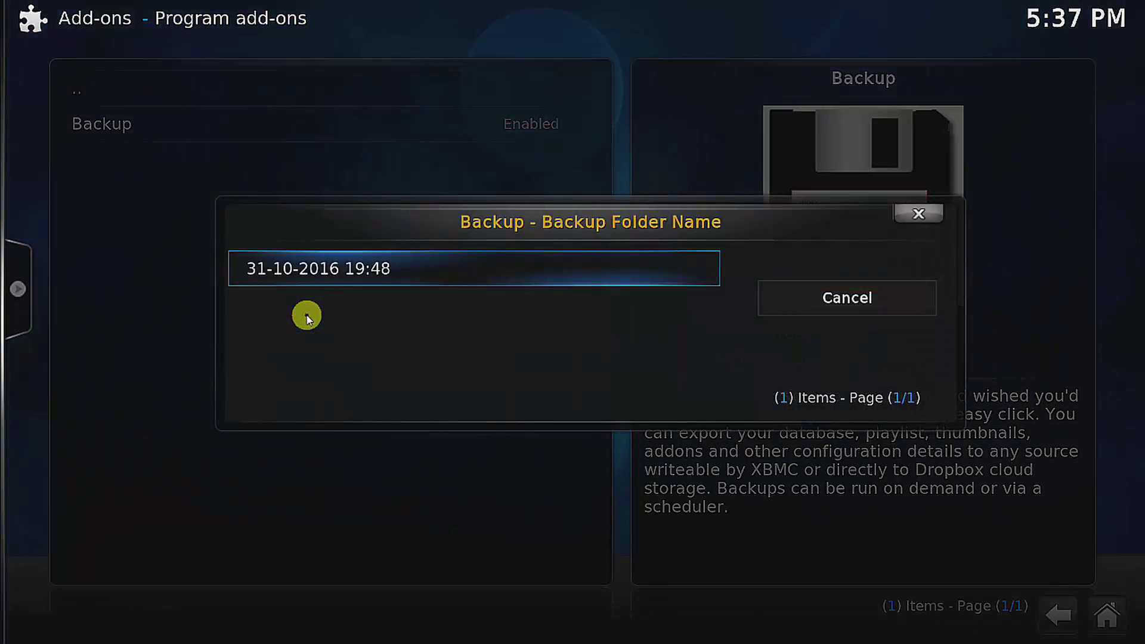
click(337, 272)
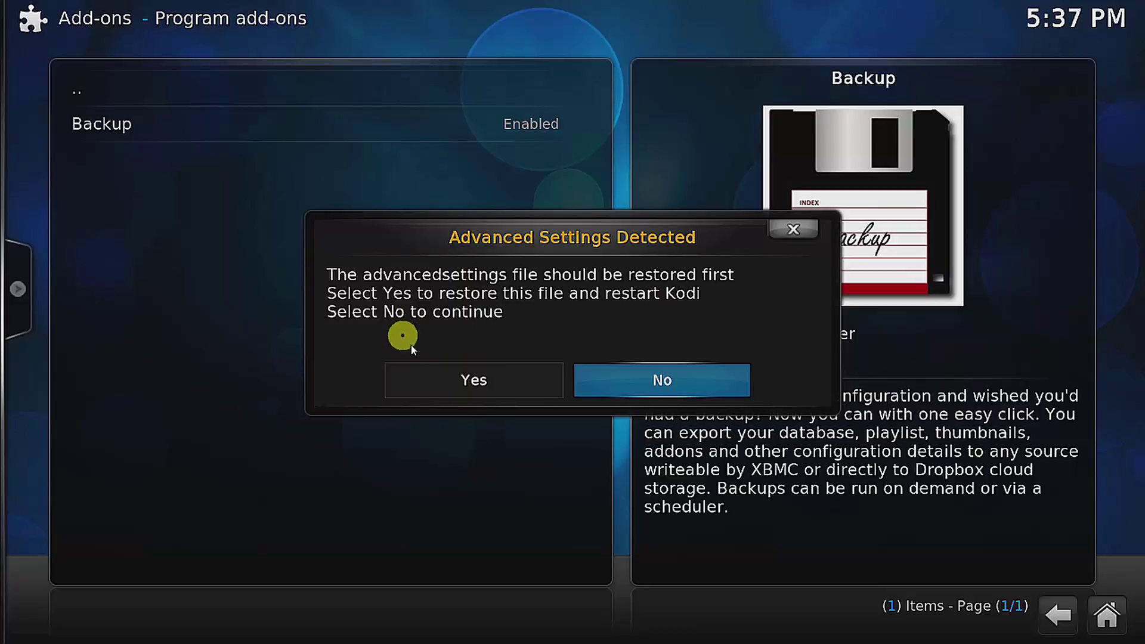
click(427, 387)
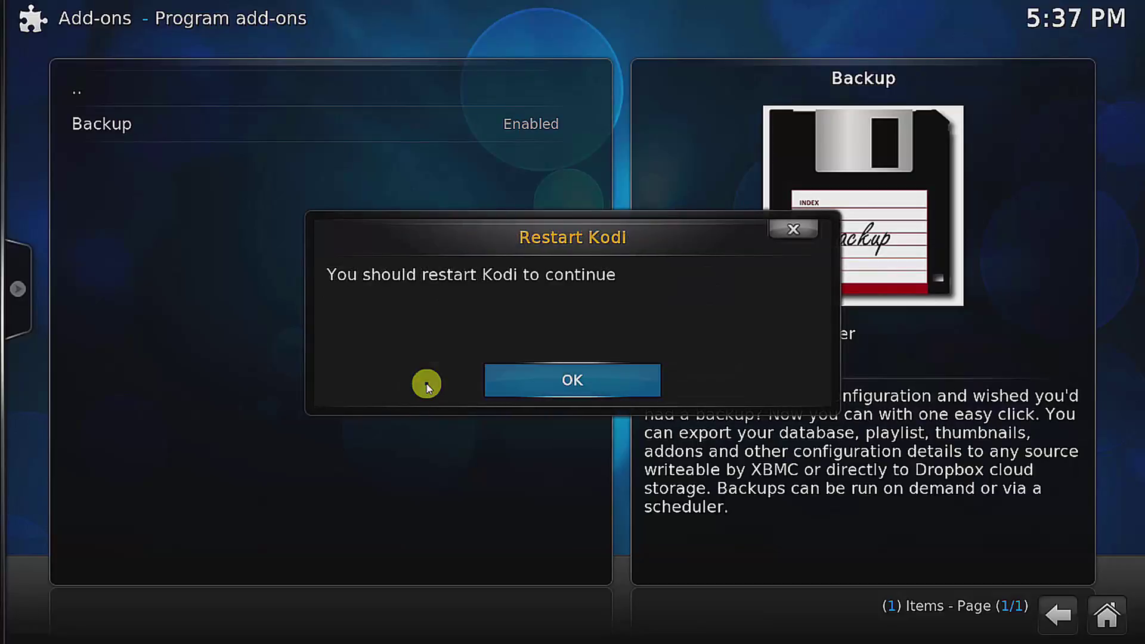
click(544, 388)
Back out of the add-on menus to the home screen and exit Kodi from the power menu.
click(542, 381)
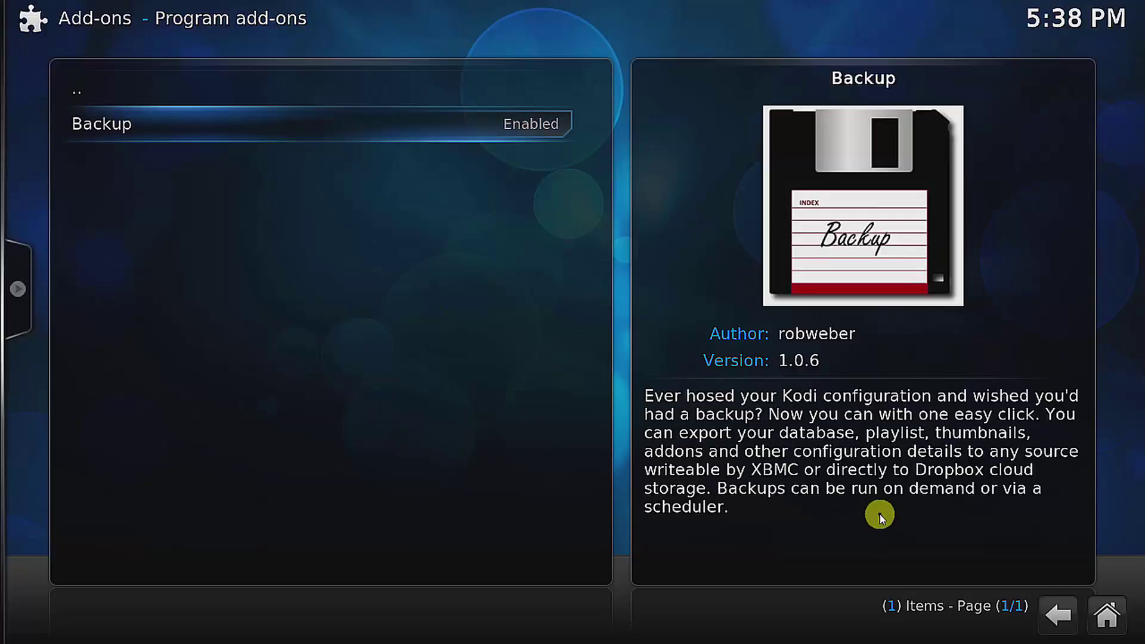
key(BackSpace)
key(BackSpace)
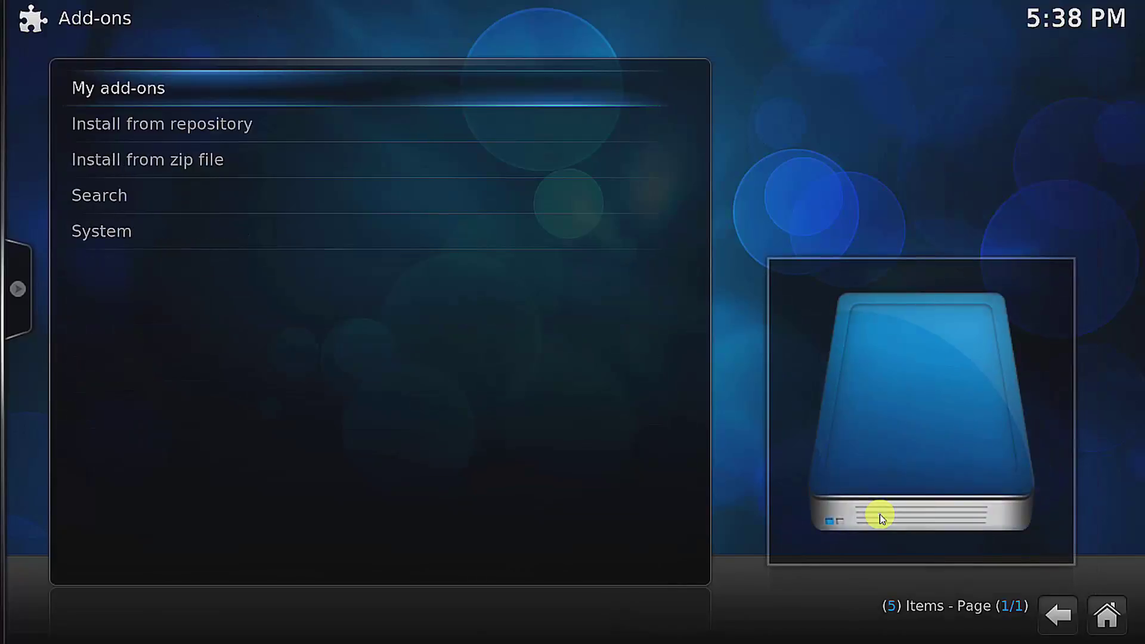
key(BackSpace)
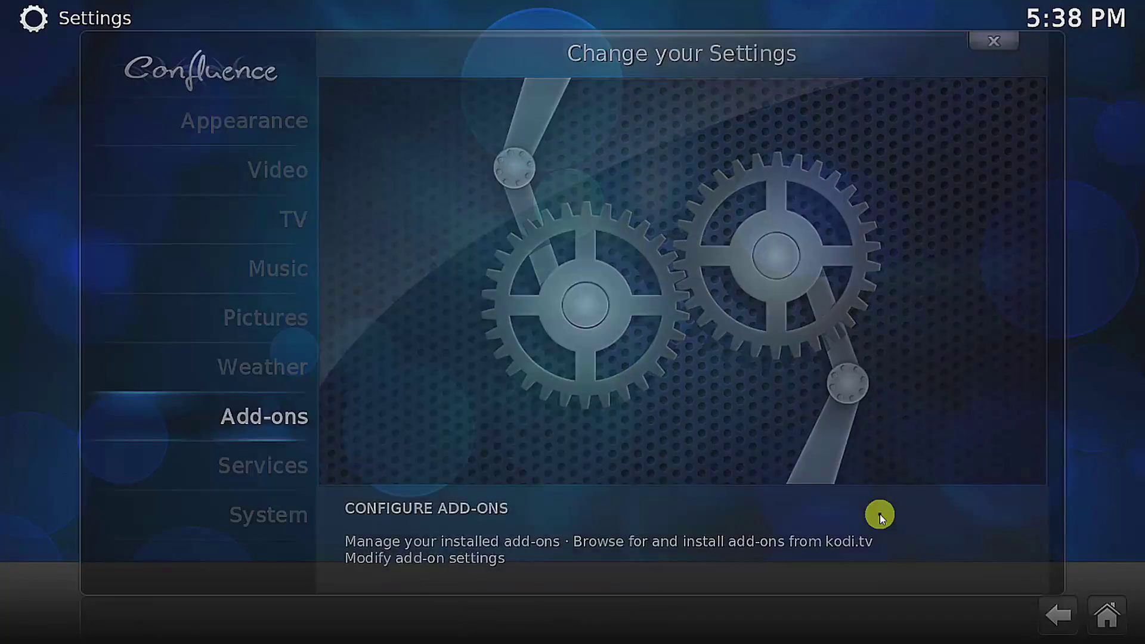
key(BackSpace)
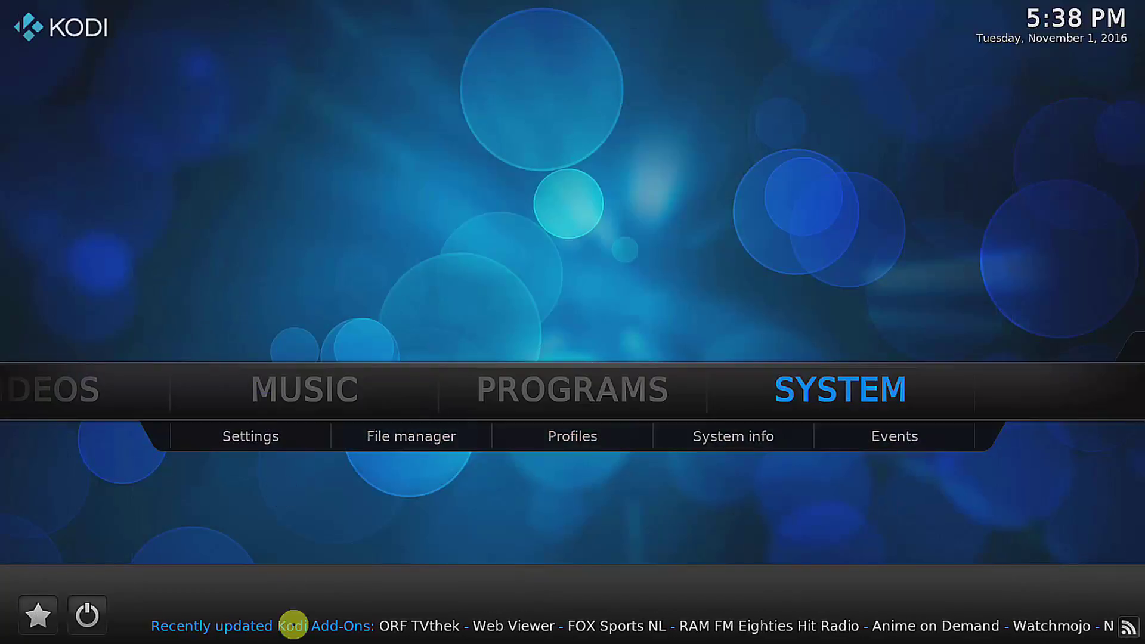
click(91, 623)
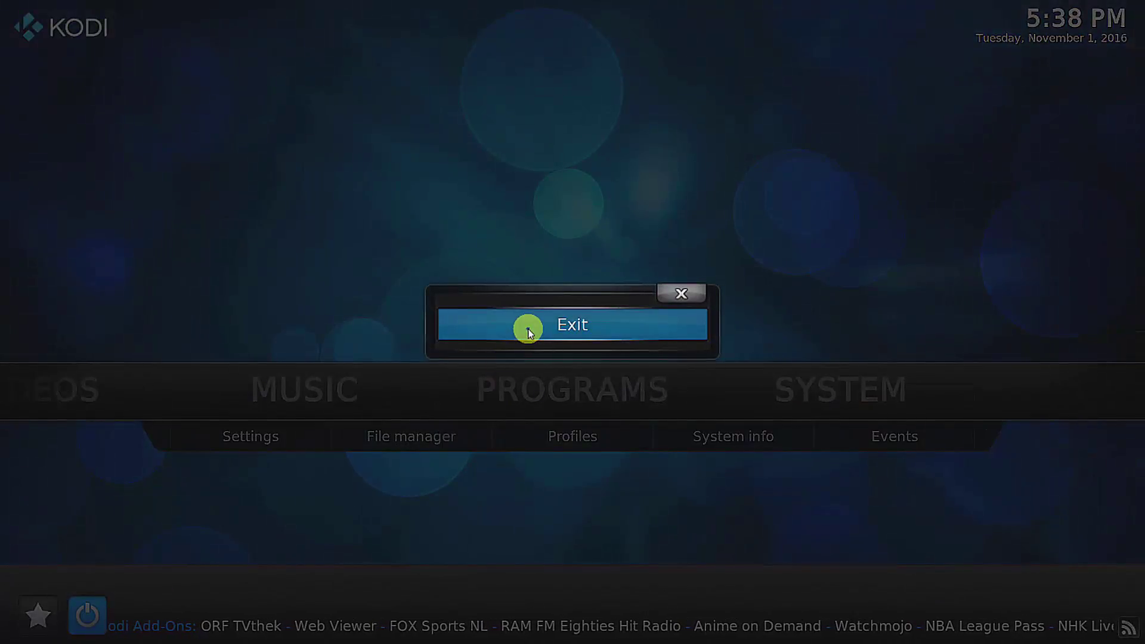
click(529, 331)
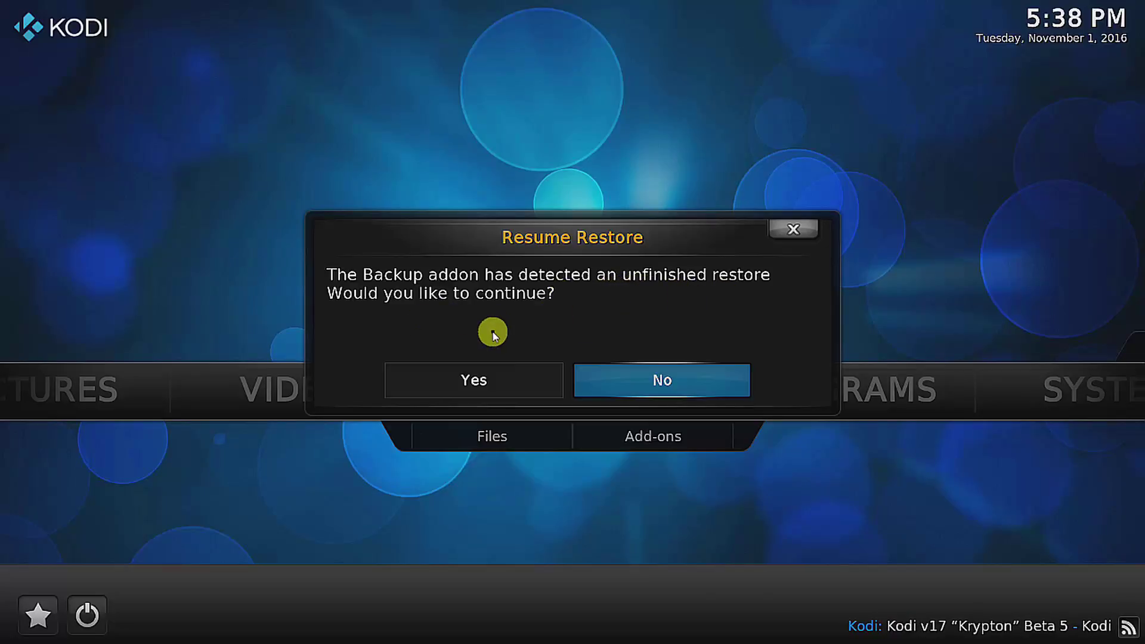
Answer Yes to Resume Restore and let the restore run to completion.
click(477, 375)
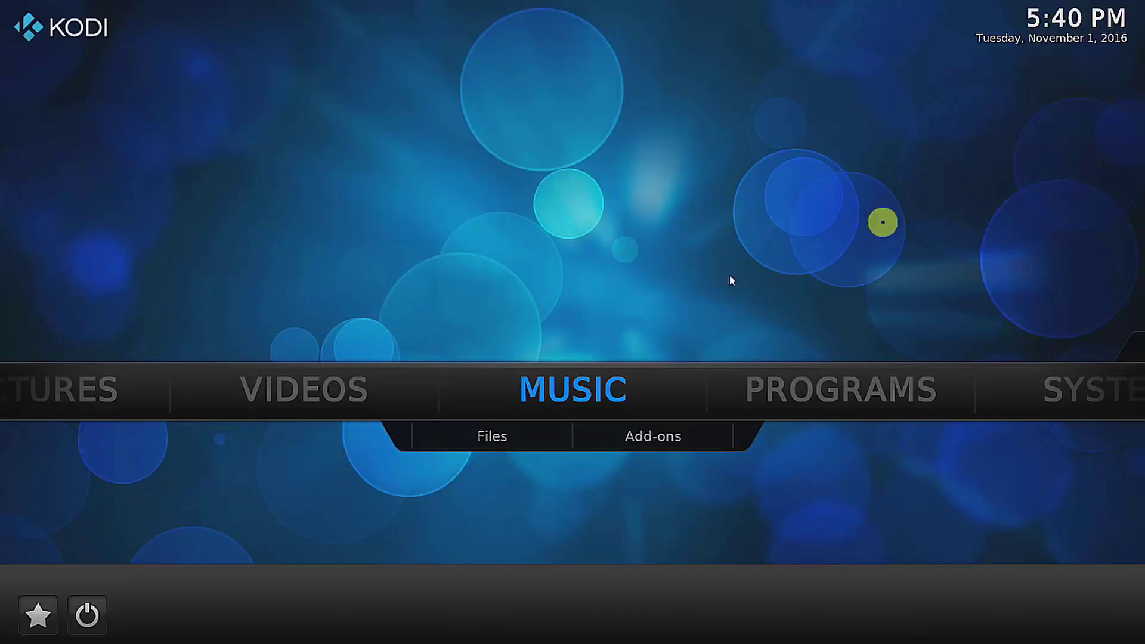
Open Videos > Add-ons and scroll the 85 add-ons from page 1/7 to 7/7, ending on 4/7.
click(286, 406)
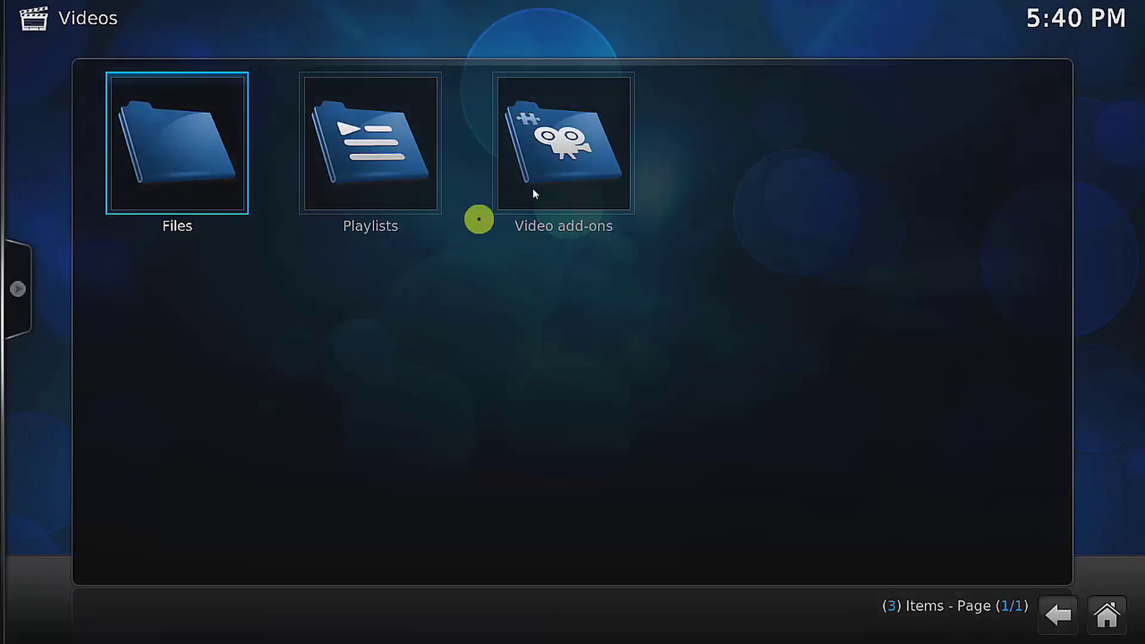
click(553, 153)
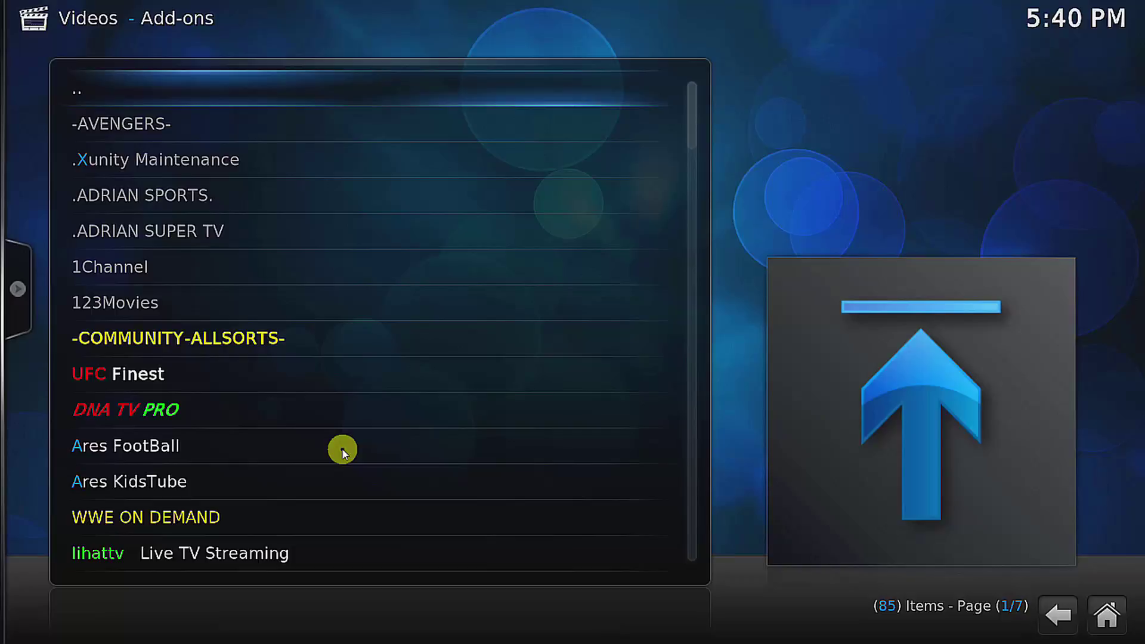
scroll(342, 451, down, 20)
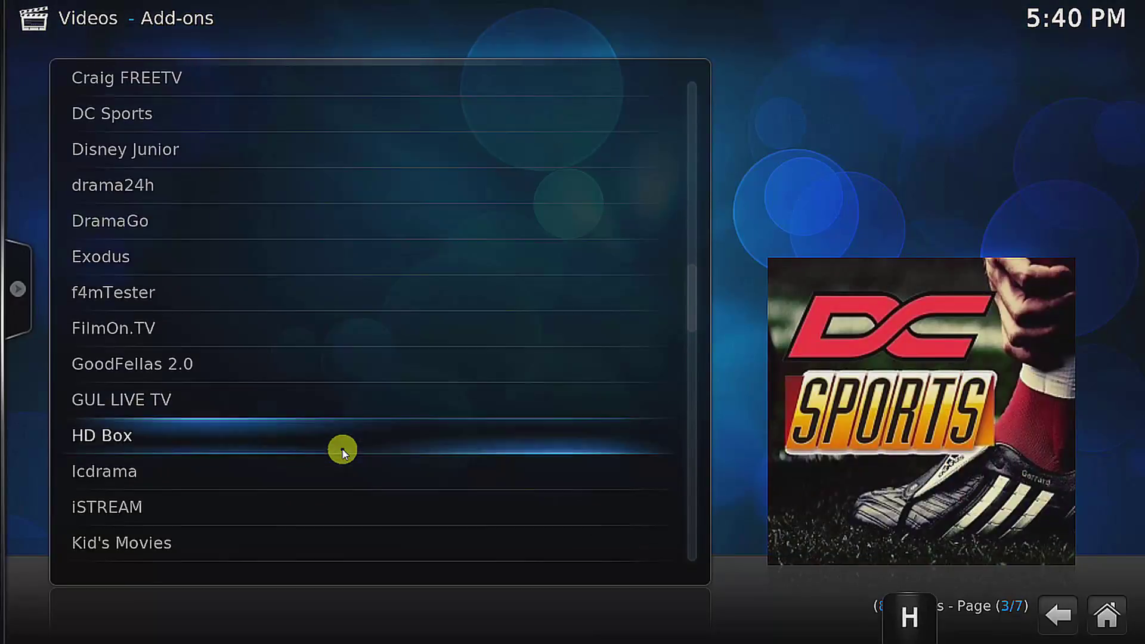
scroll(342, 452, down, 20)
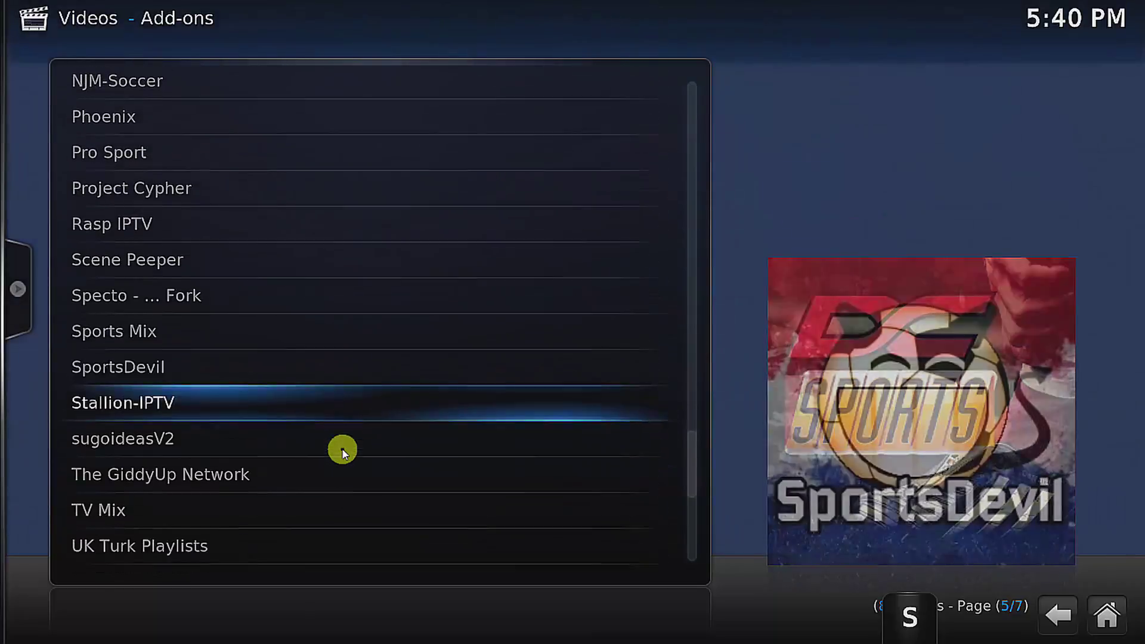
scroll(342, 451, down, 11)
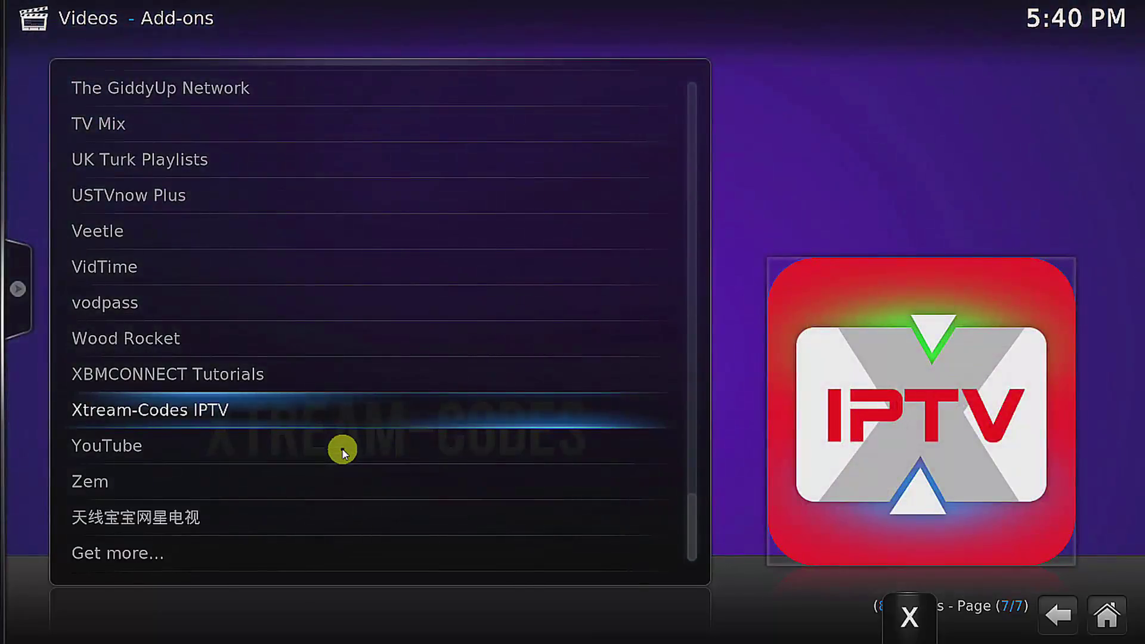
scroll(342, 451, up, 20)
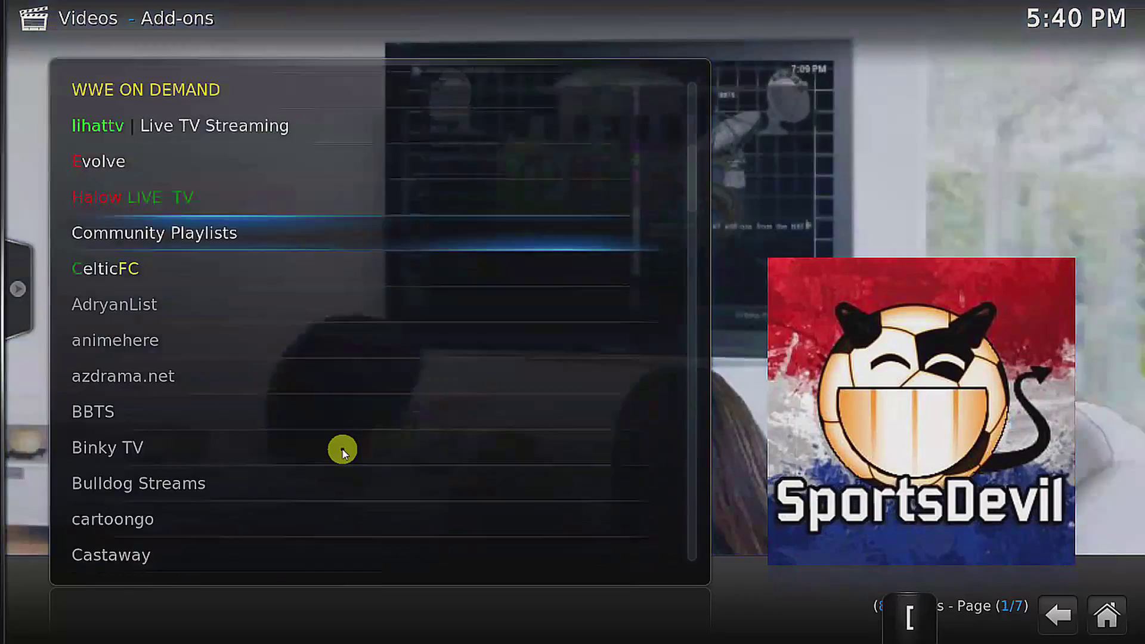
scroll(343, 451, up, 5)
scroll(342, 452, down, 18)
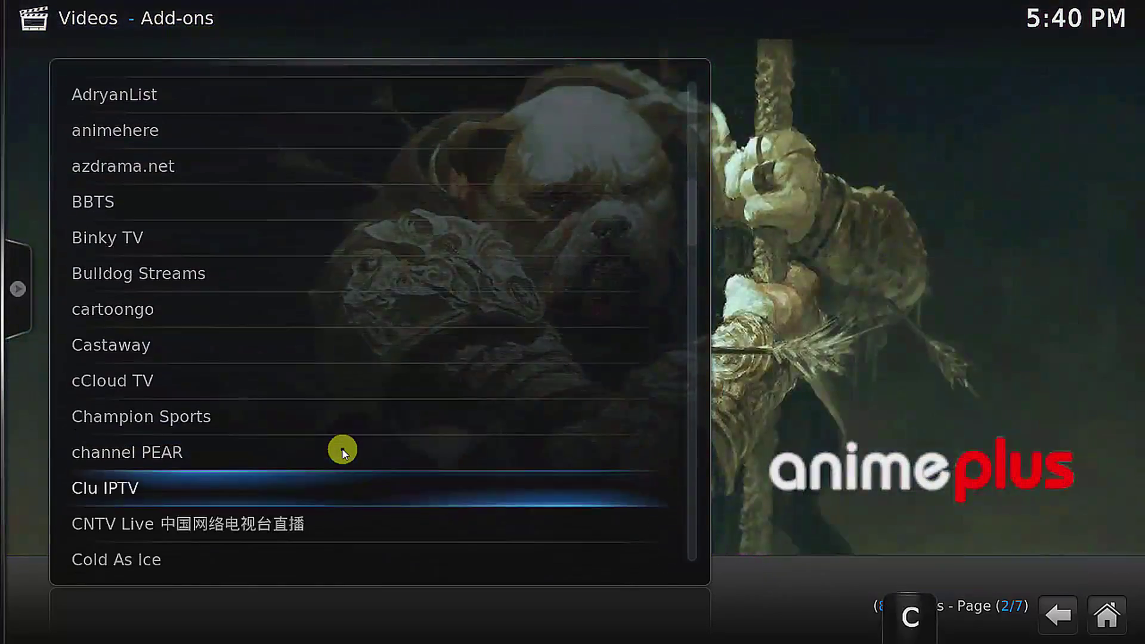
scroll(342, 451, down, 20)
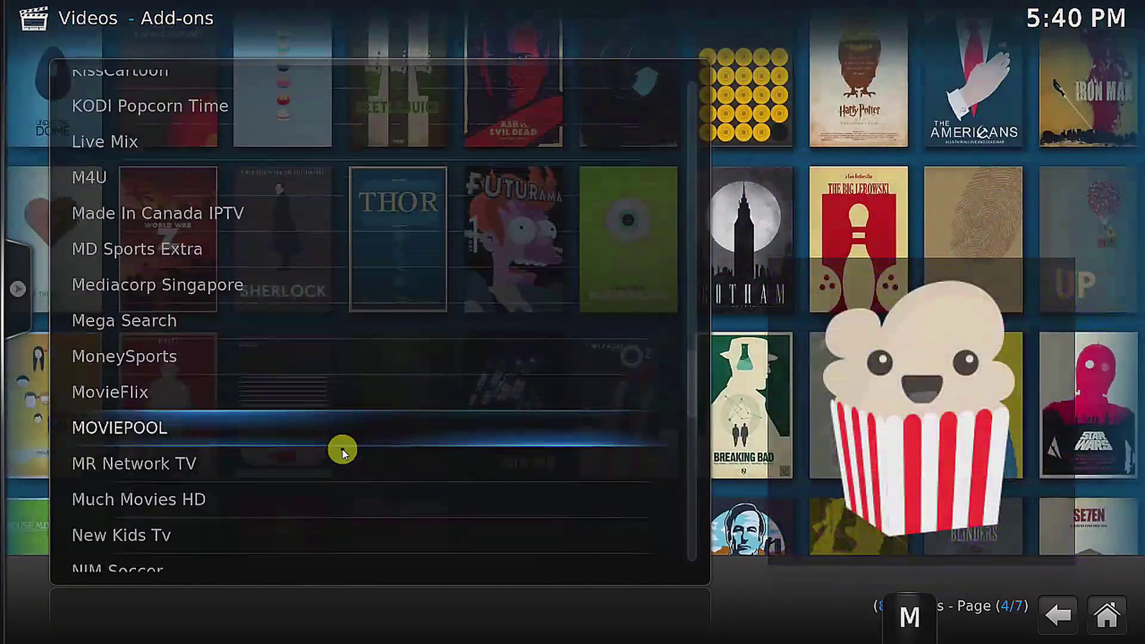
scroll(342, 452, down, 7)
scroll(342, 452, up, 4)
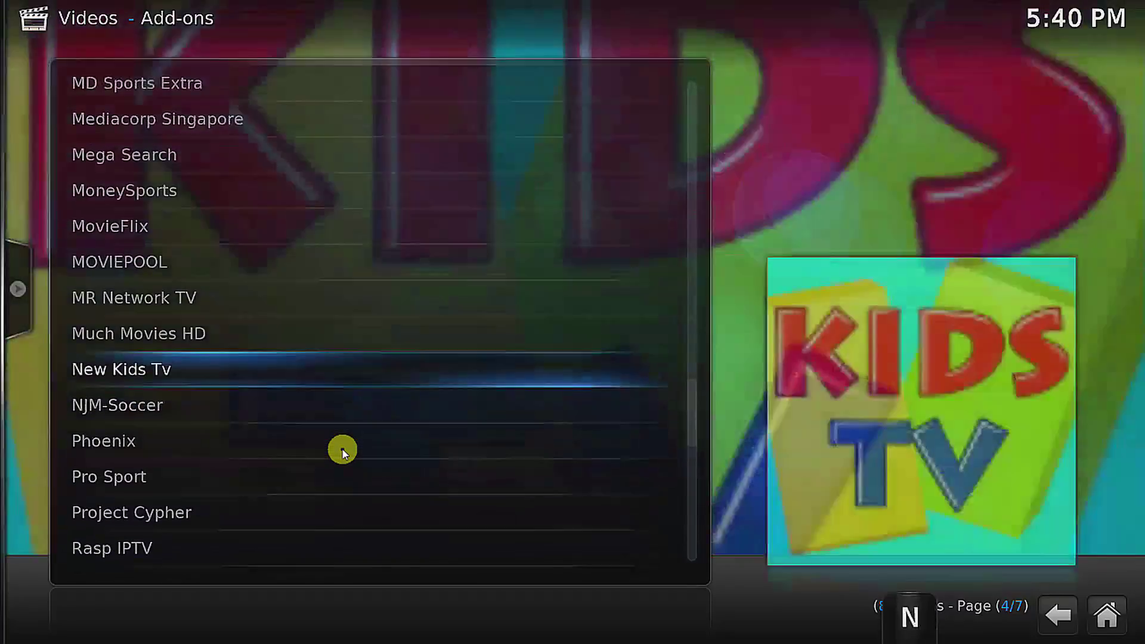
scroll(343, 451, up, 1)
scroll(343, 451, down, 4)
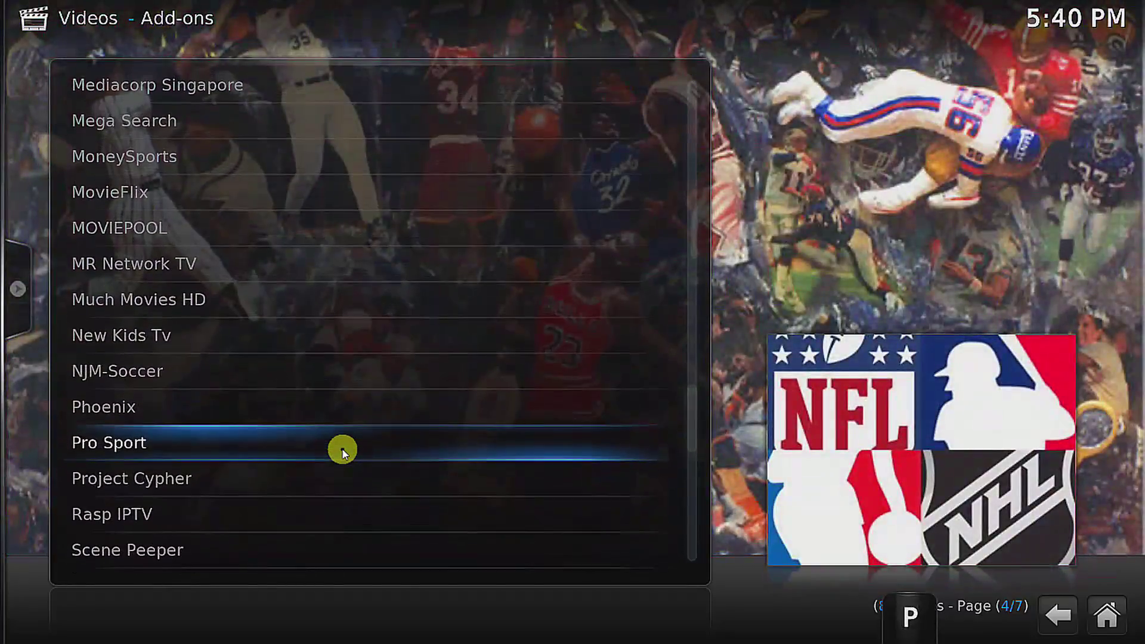
click(130, 413)
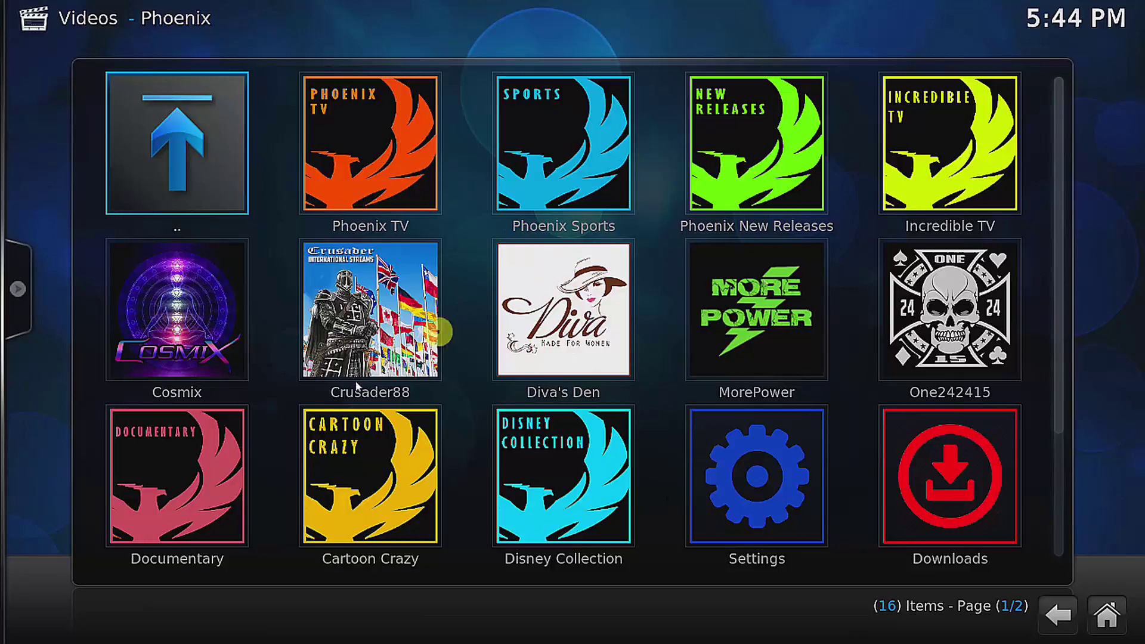
click(404, 440)
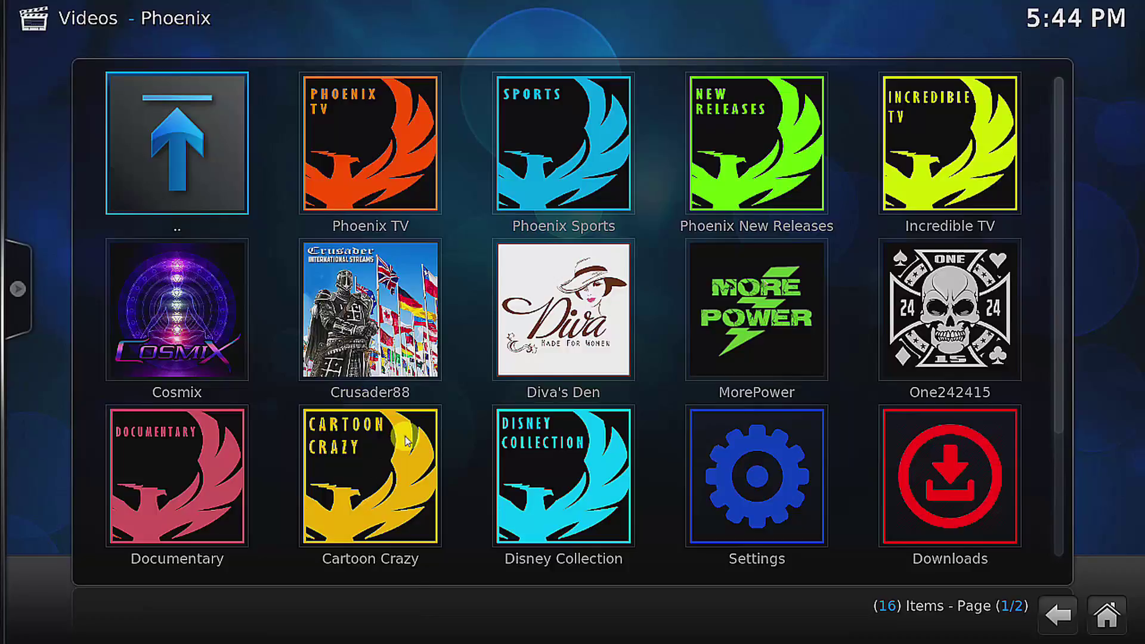
right_click(404, 440)
key(Up)
key(Up)
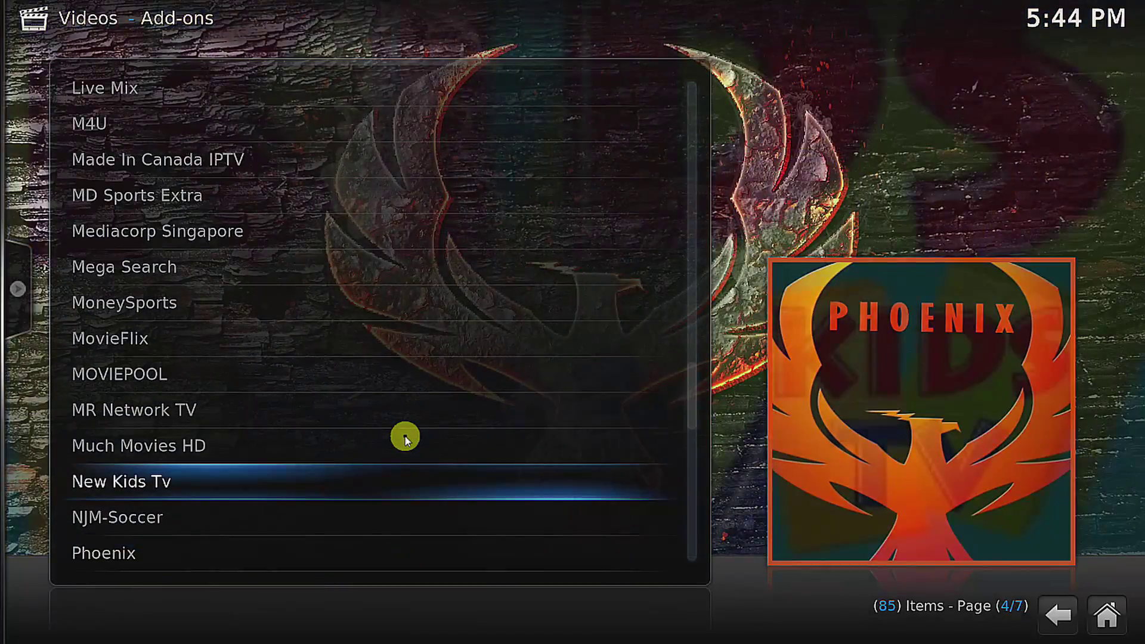
key(Return)
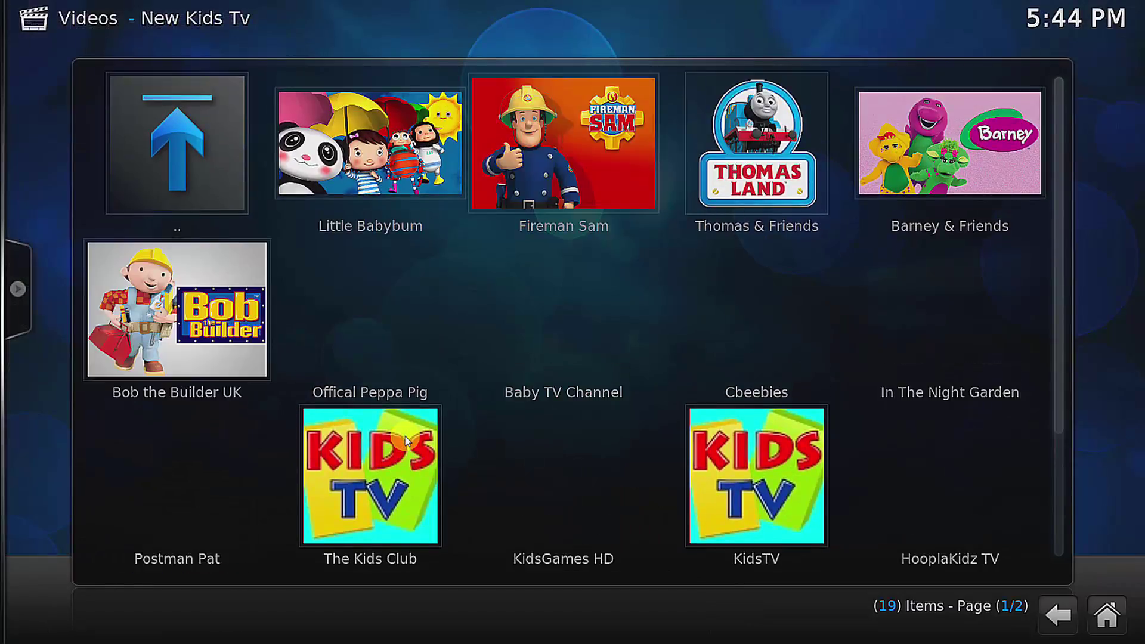
key(Down)
key(Down)
key(Up)
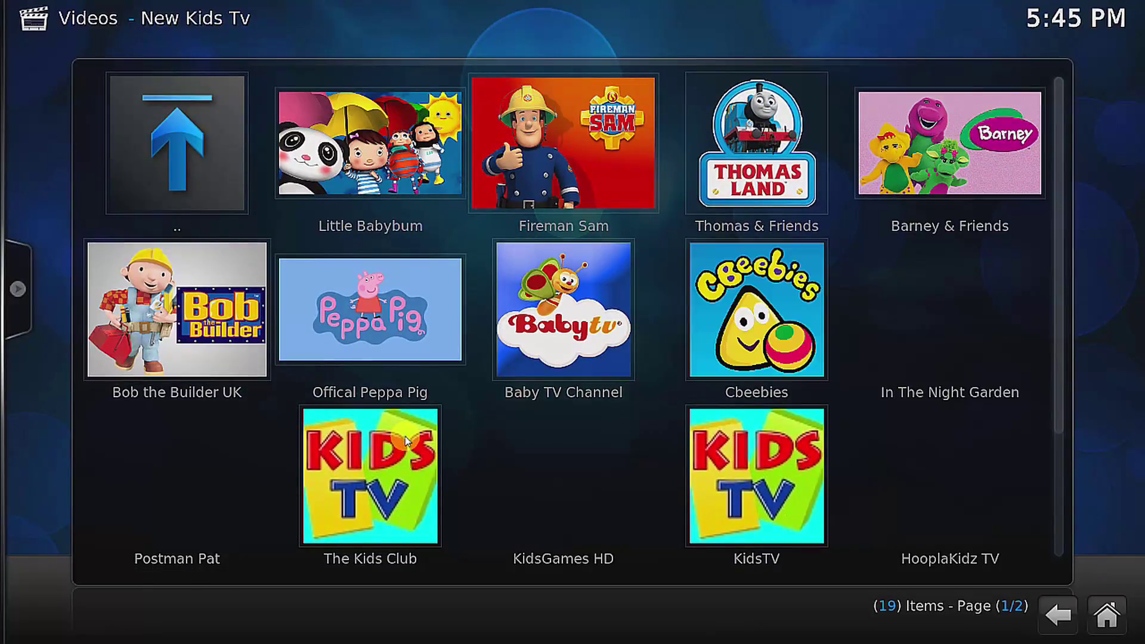
right_click(405, 442)
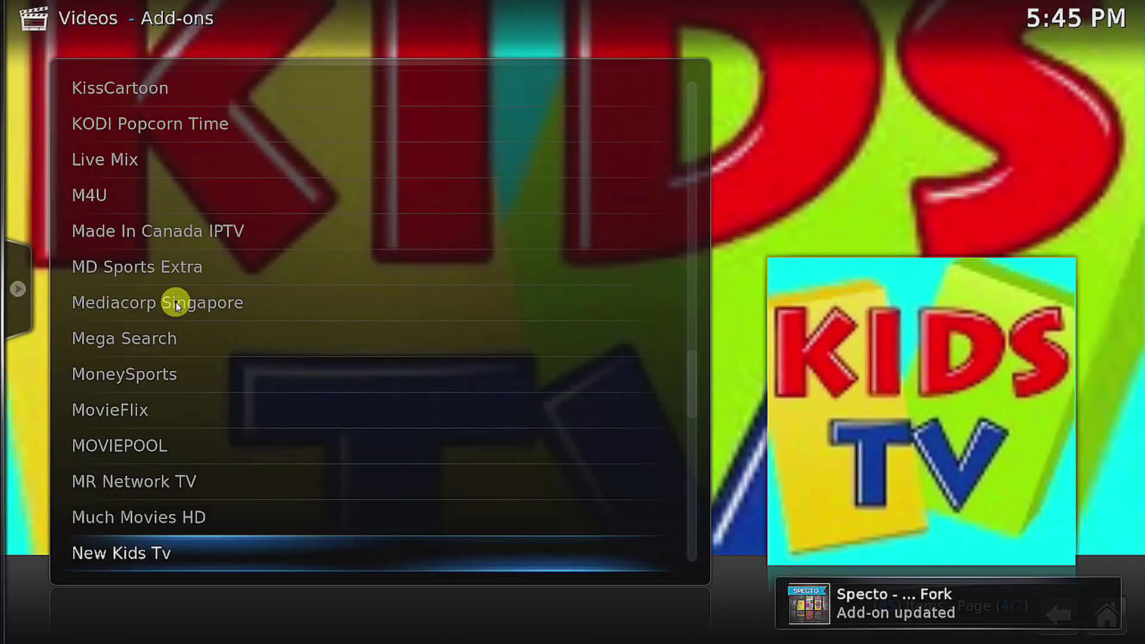
Move through the add-ons past channel PEAR and Clu IPTV, then launch cCloud TV.
key(Up)
key(Up)
key(Up)
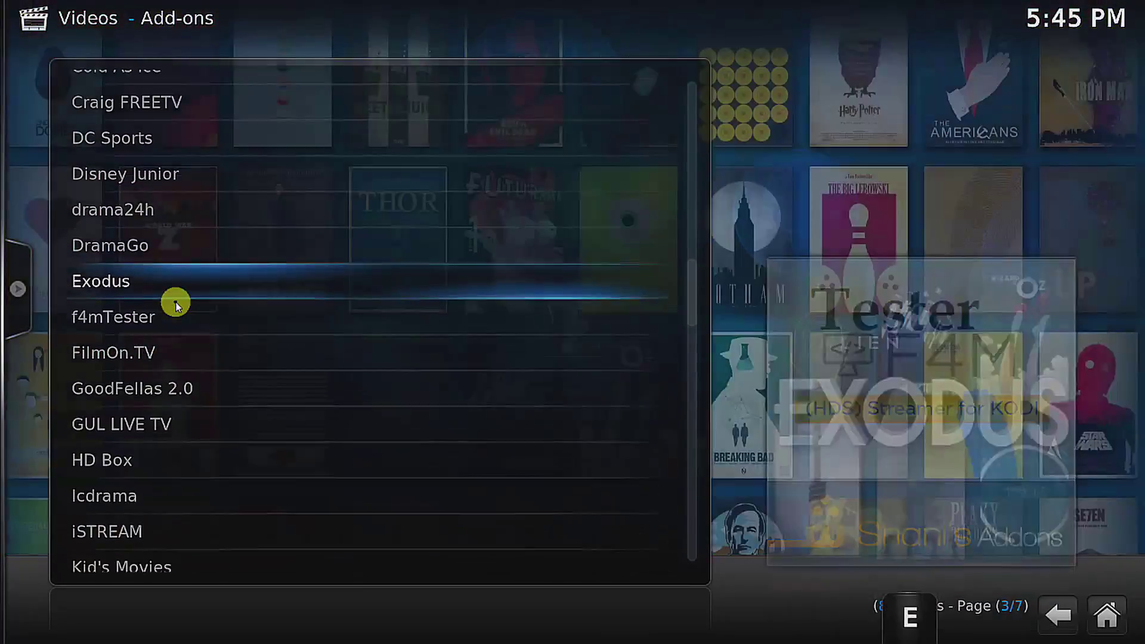
key(Up)
key(Up)
key(Up)
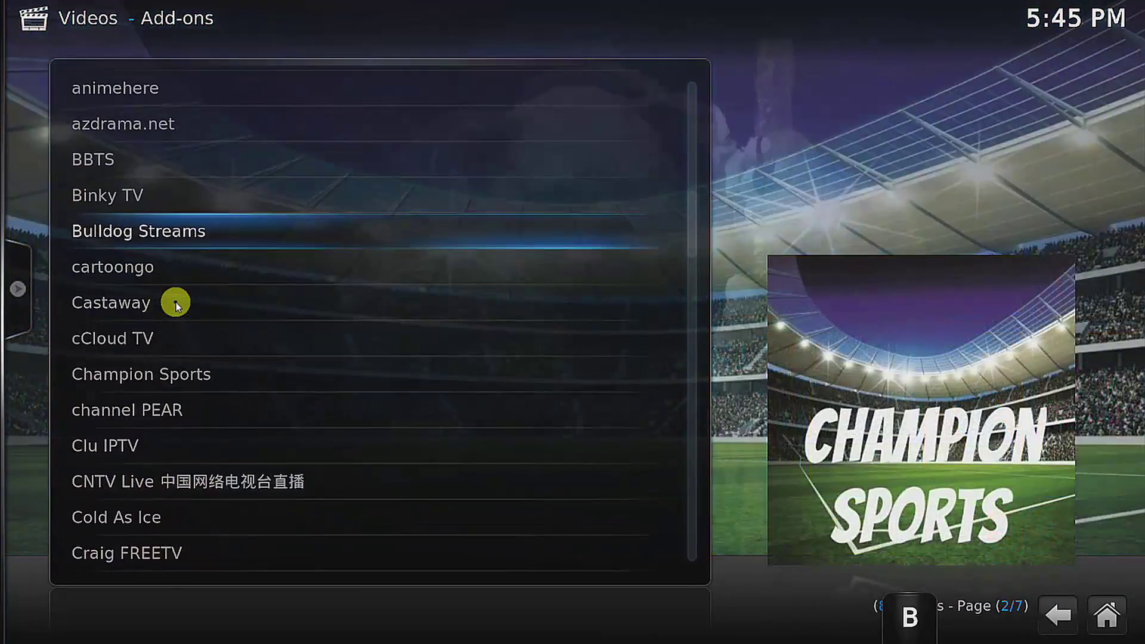
key(Down)
key(Down)
key(Down)
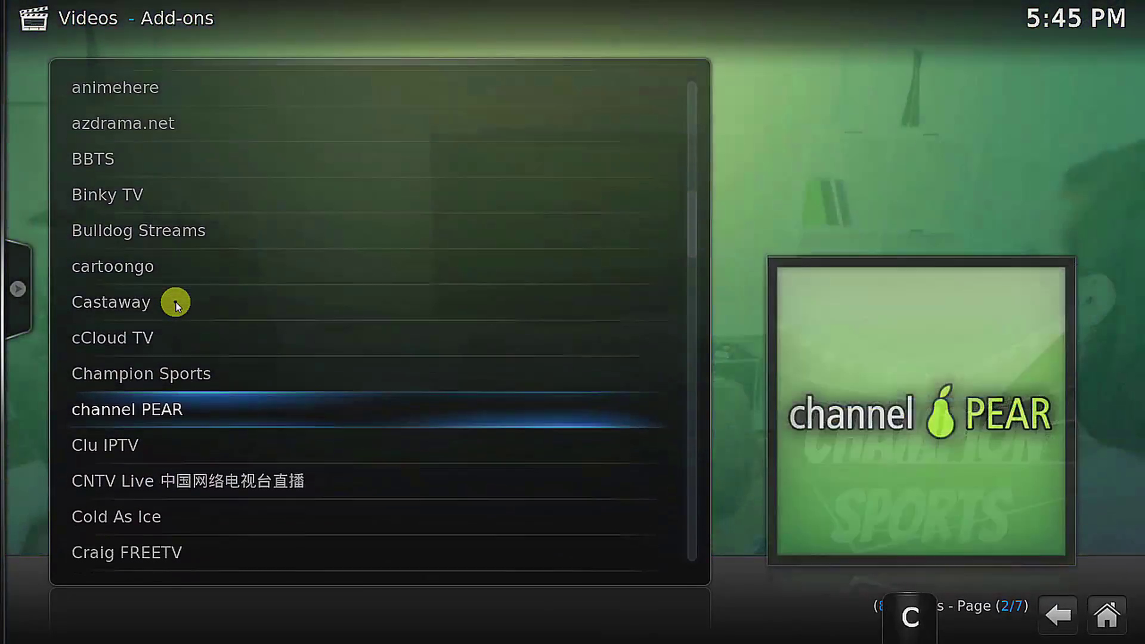
key(Down)
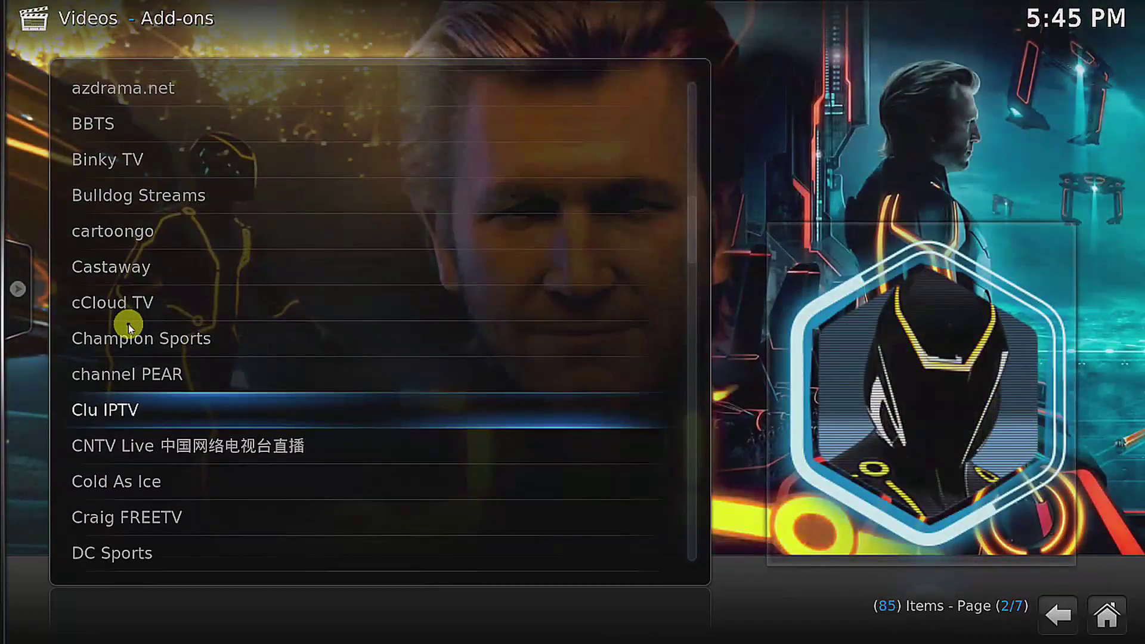
click(140, 307)
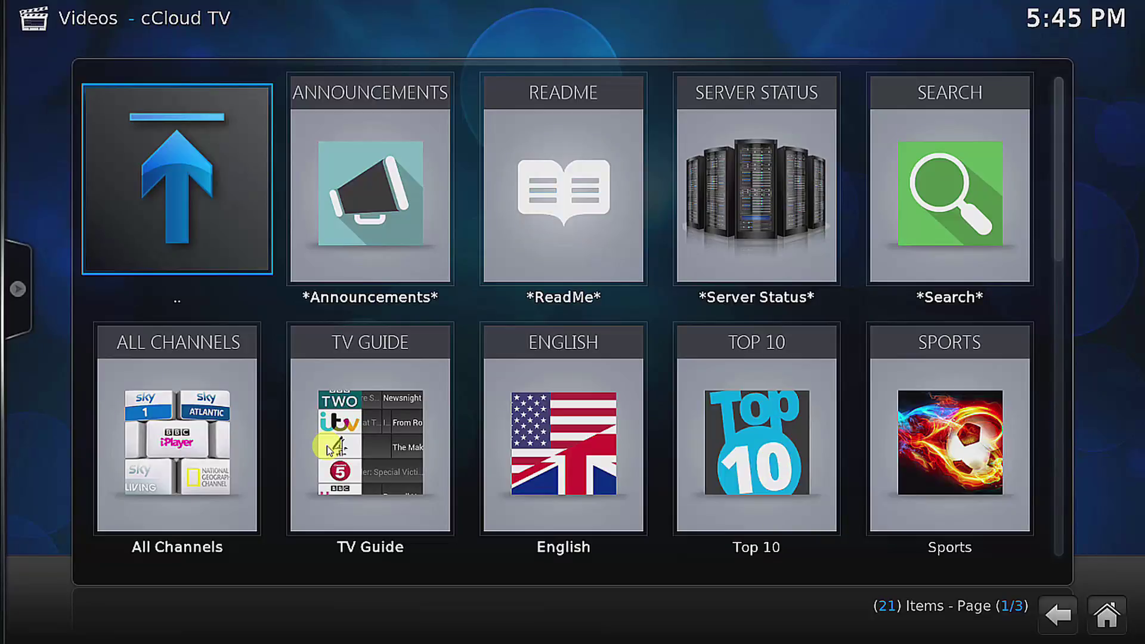
Leave cCloud TV and page through the add-on icon grid via G and K jumps to page 6/6.
key(BackSpace)
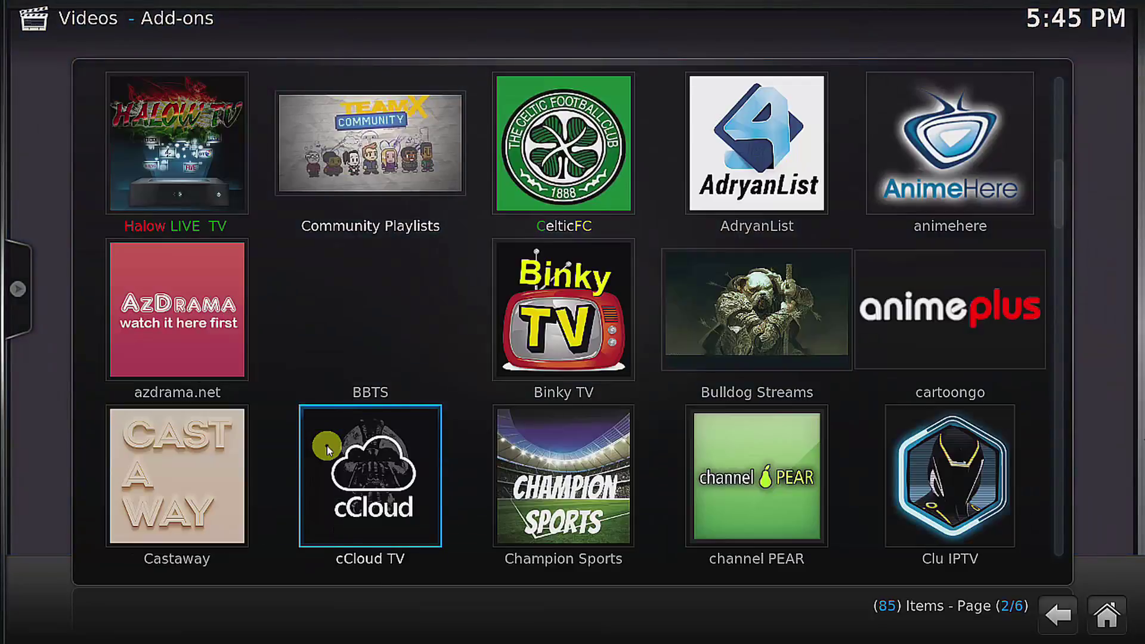
key(Left)
key(g)
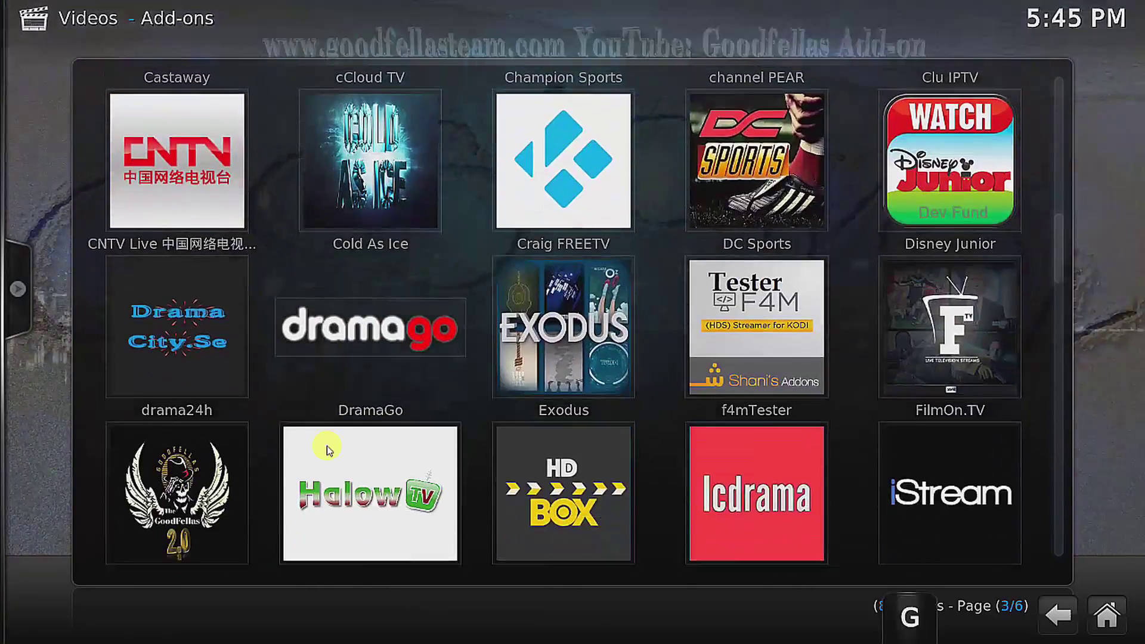
key(k)
scroll(326, 445, down, 5)
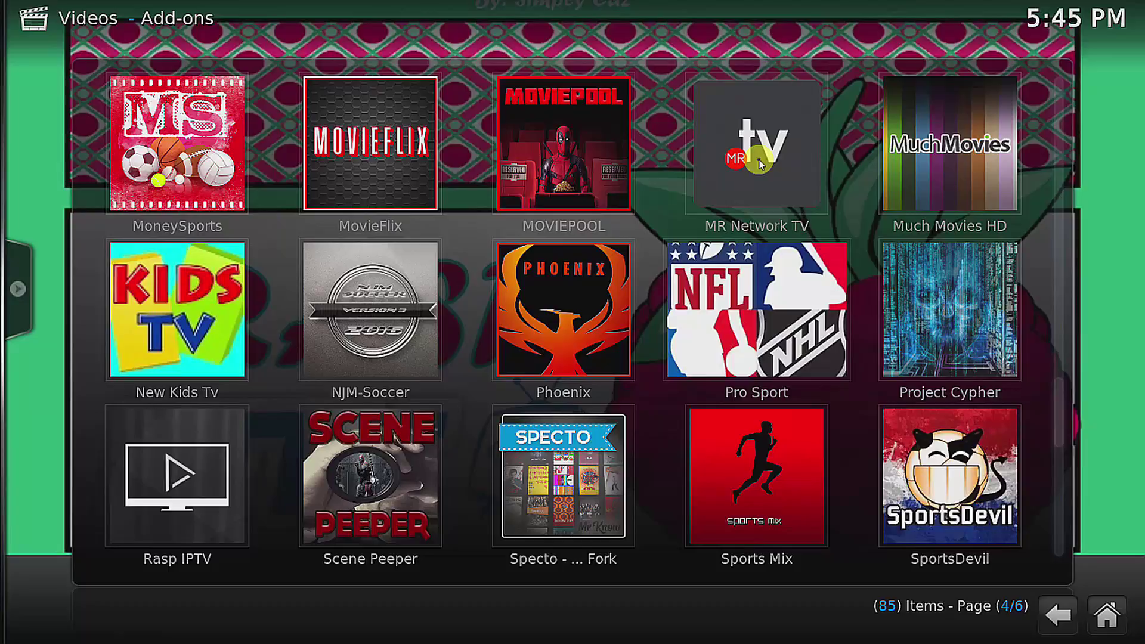
scroll(759, 164, up, 5)
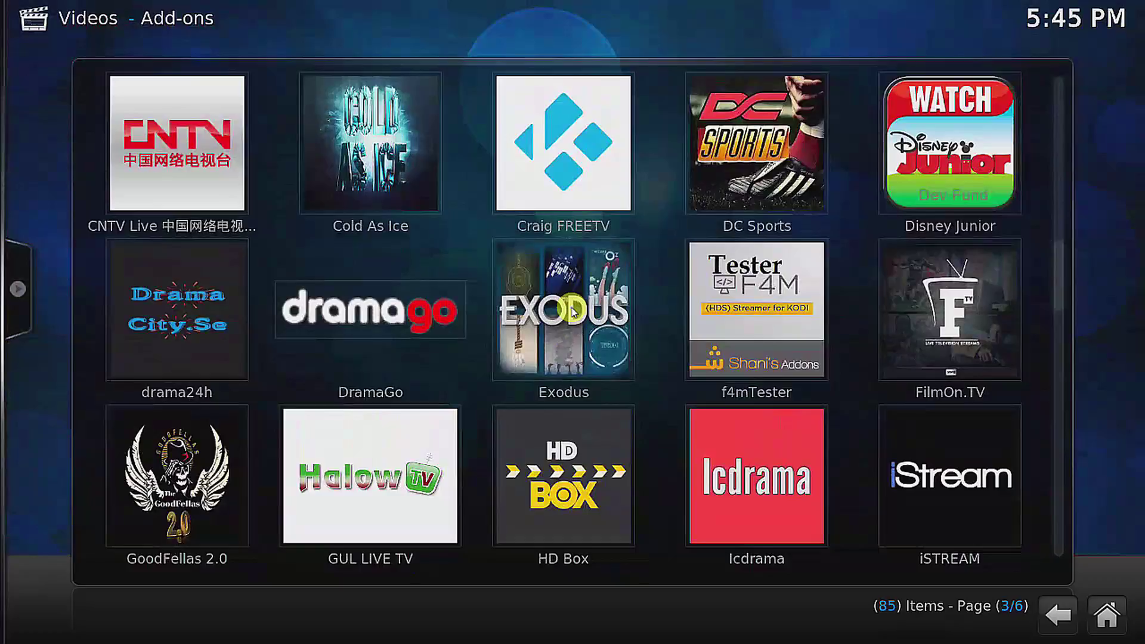
key(Down)
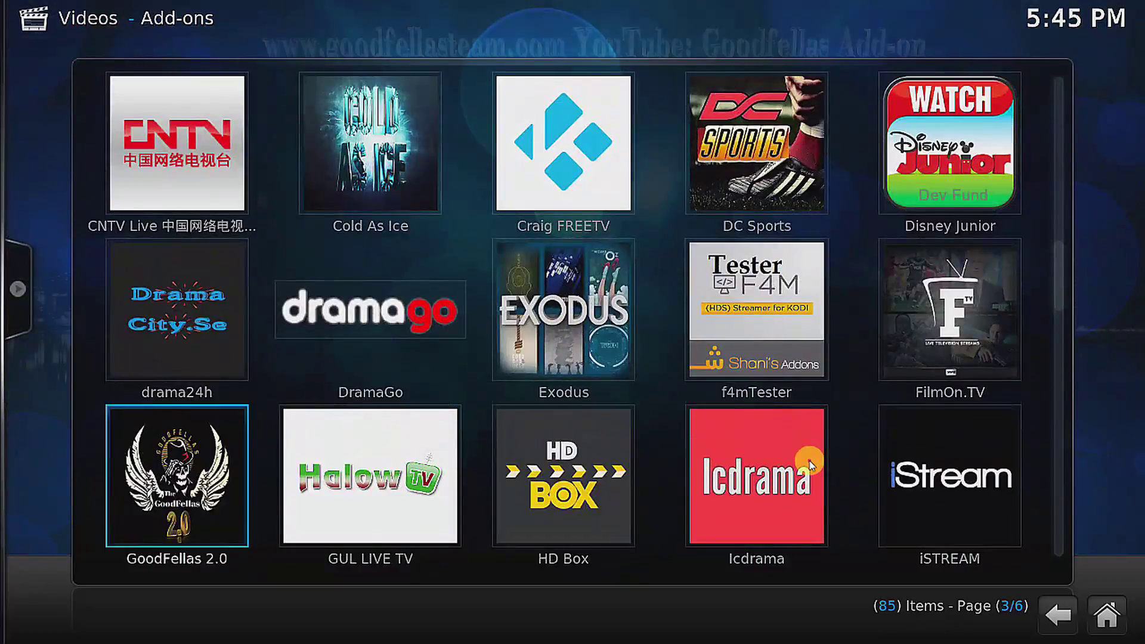
scroll(809, 462, down, 8)
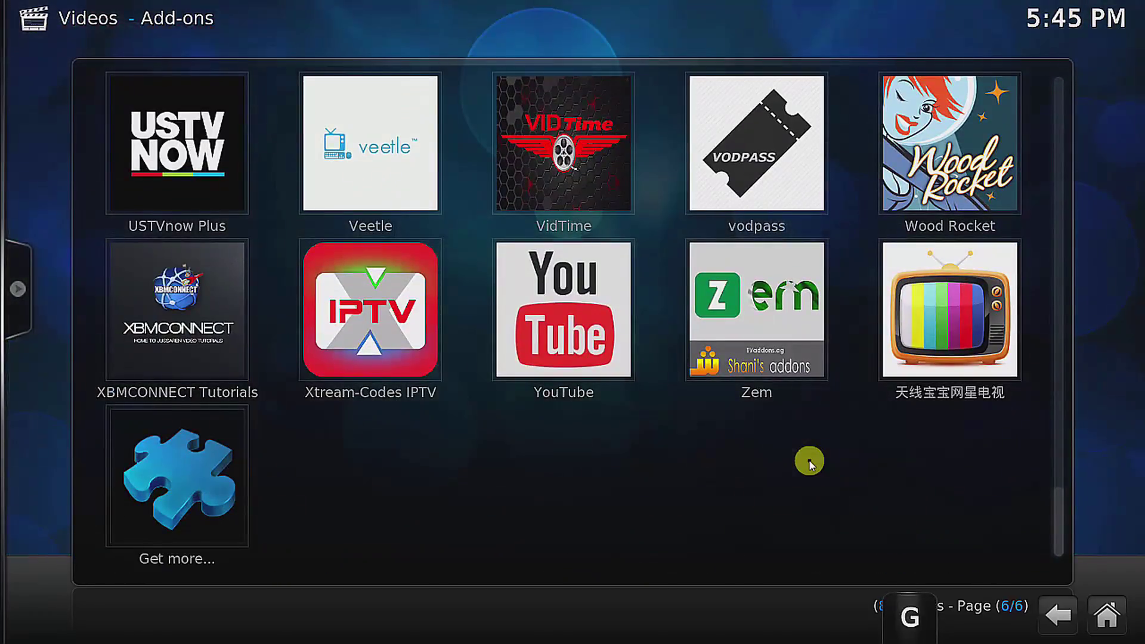